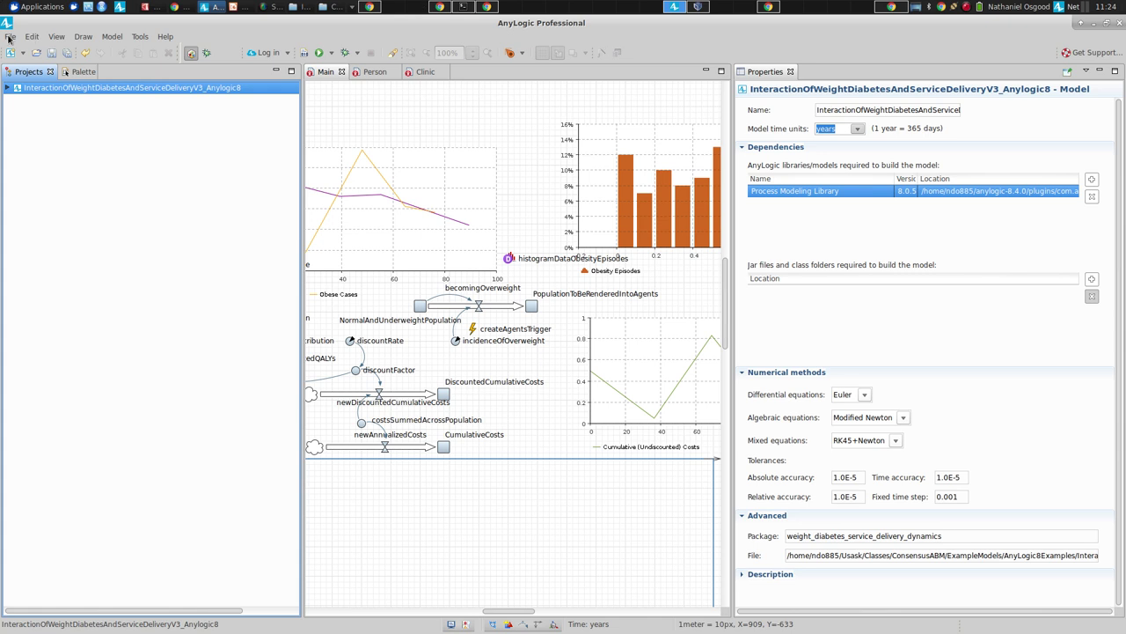
- Begin opening another model file and browse to the Downloads folder
{"action": "mouse_move", "coordinate": [24, 78]}
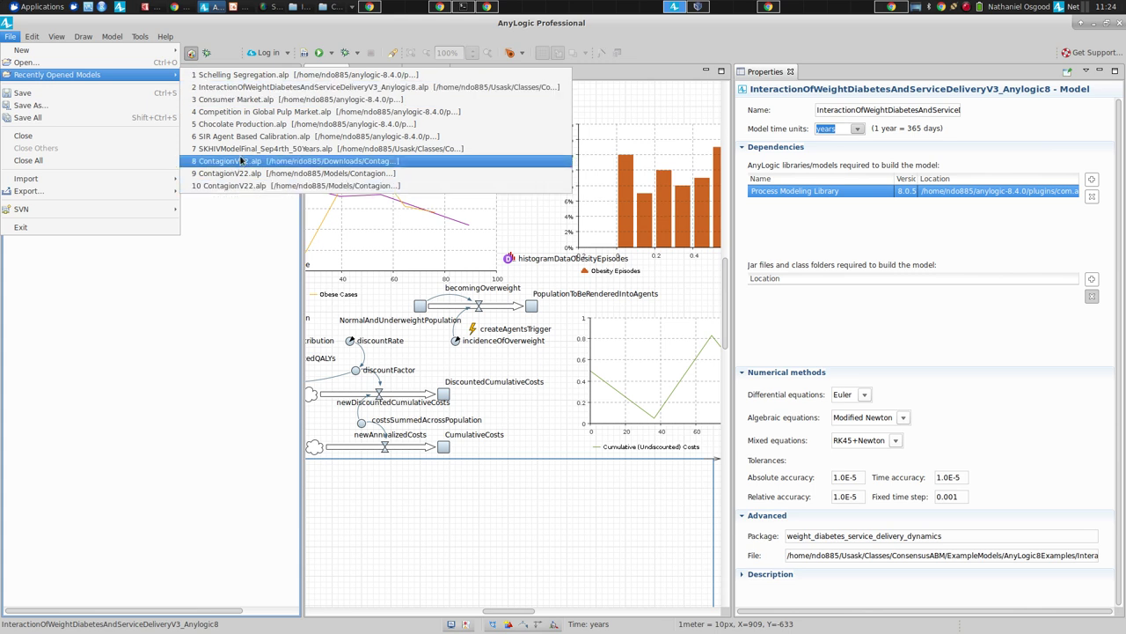
{"action": "left_click", "coordinate": [105, 60]}
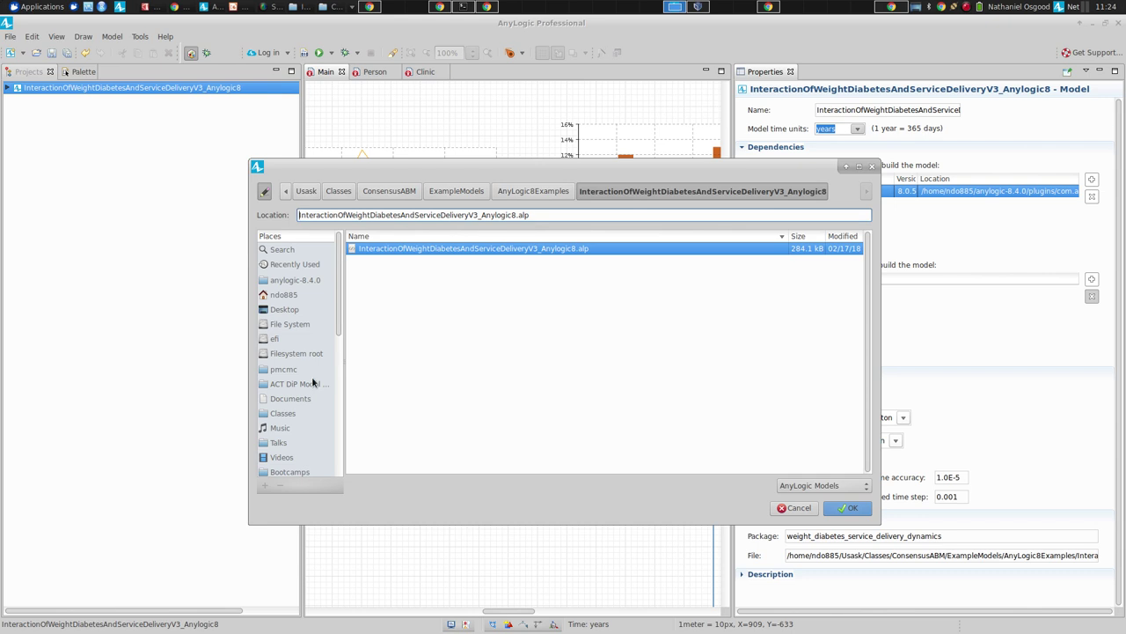
{"action": "scroll", "coordinate": [311, 405], "scroll_direction": "down", "scroll_amount": 3}
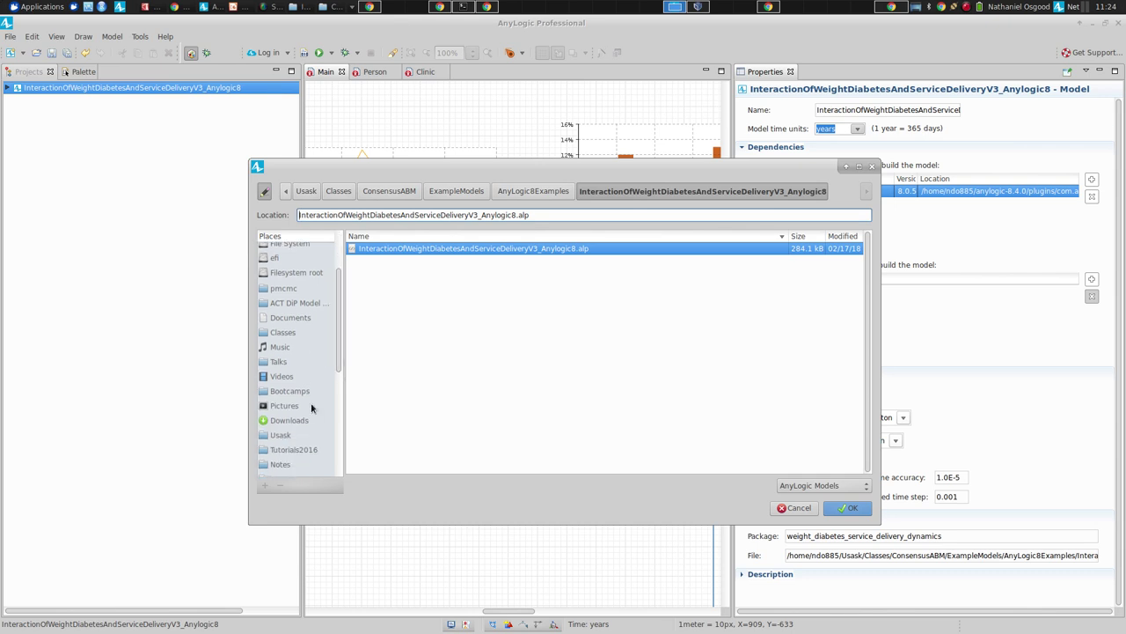
{"action": "left_click", "coordinate": [303, 420]}
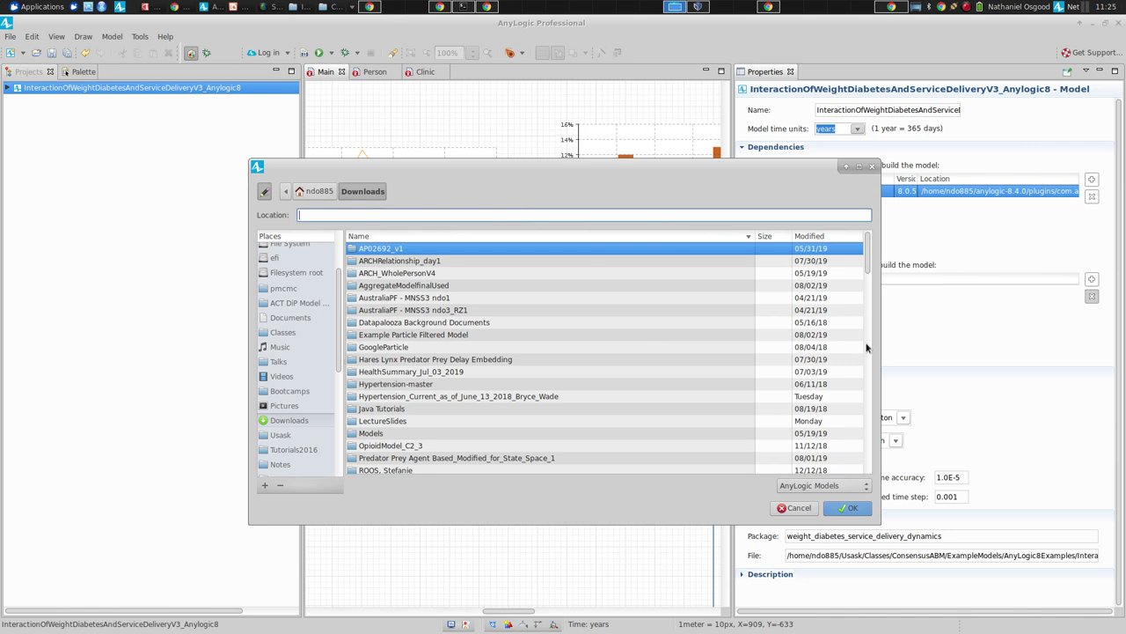
- Order the files by modification date, newest first, and open GISFoodAndPAEnvironmentV5_AnyLogic8 (3).alp
{"action": "scroll", "coordinate": [866, 345], "scroll_direction": "down", "scroll_amount": 10}
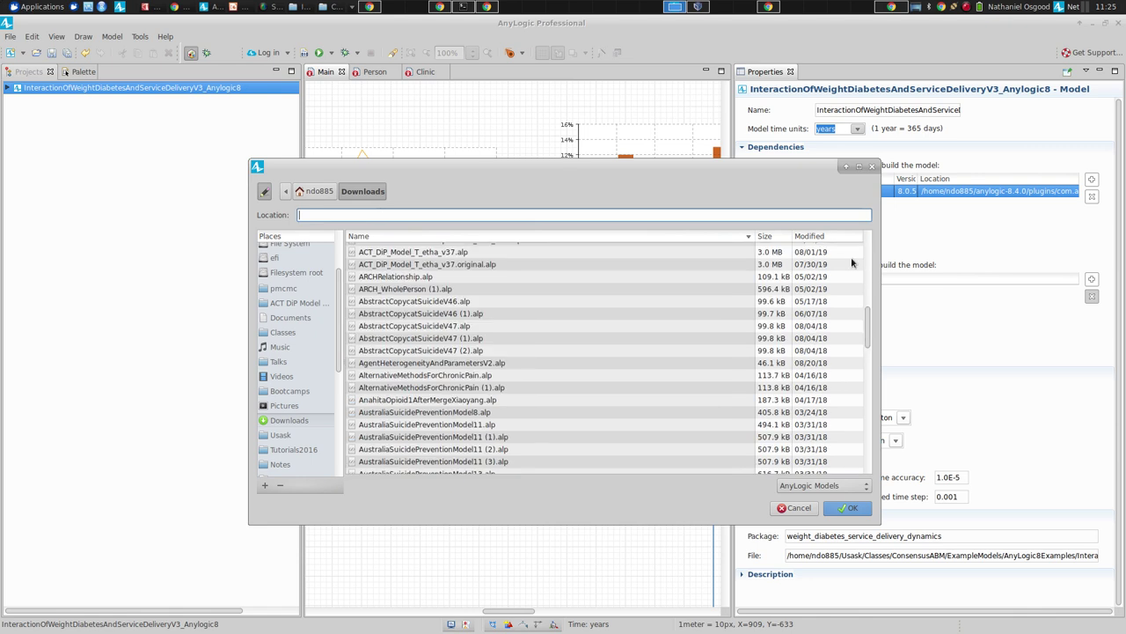
{"action": "left_click", "coordinate": [819, 236]}
{"action": "left_click", "coordinate": [819, 236]}
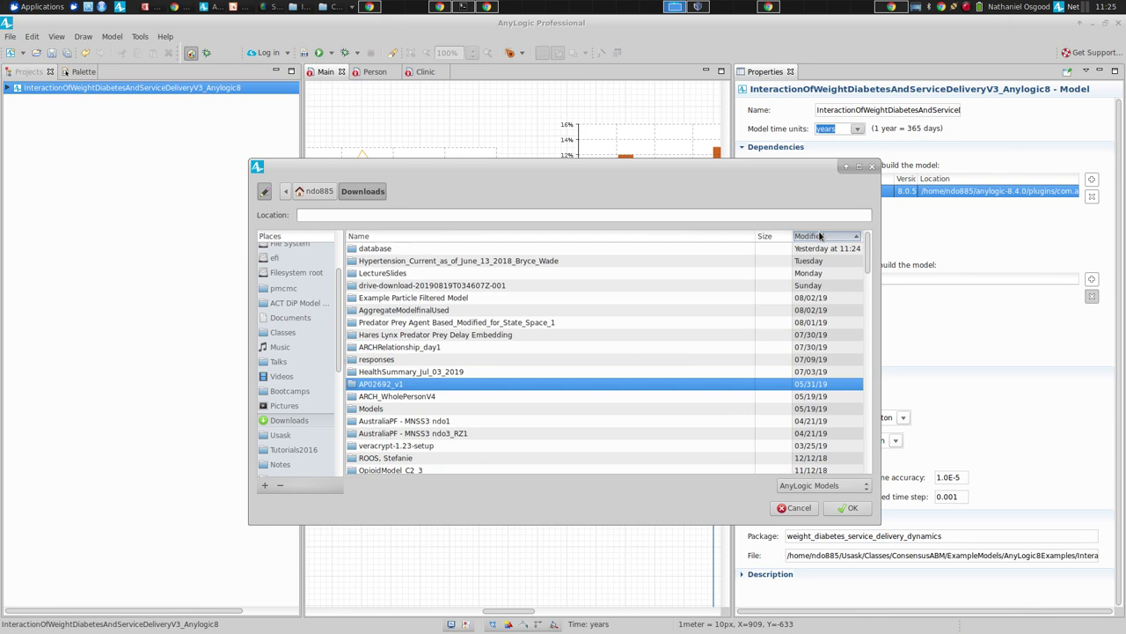
{"action": "left_click_drag", "start_coordinate": [867, 255], "coordinate": [867, 317]}
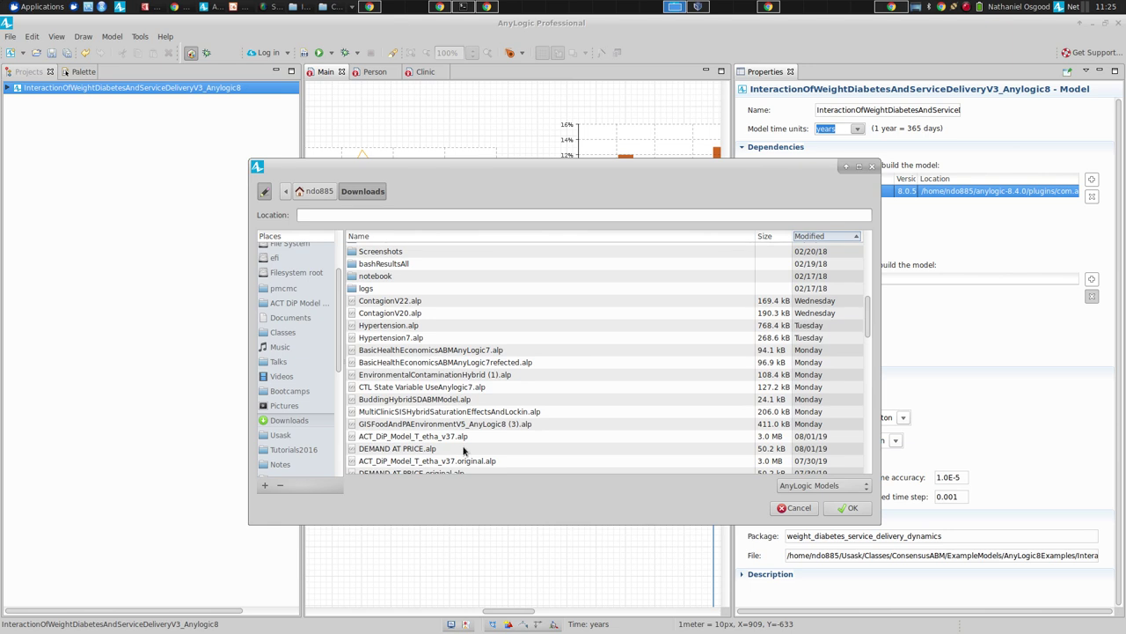
{"action": "left_click", "coordinate": [408, 425]}
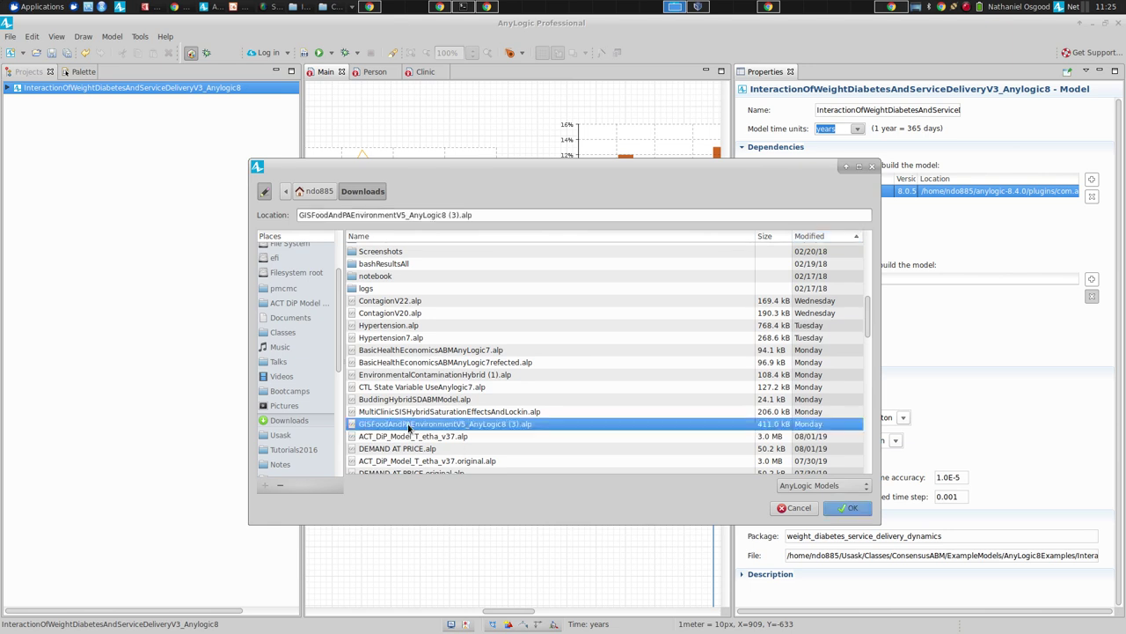
{"action": "double_click", "coordinate": [408, 425]}
- Switch to the Chrome window and bring up the Google Drive page showing the Day 4 folder
{"action": "key", "text": "alt+Tab"}
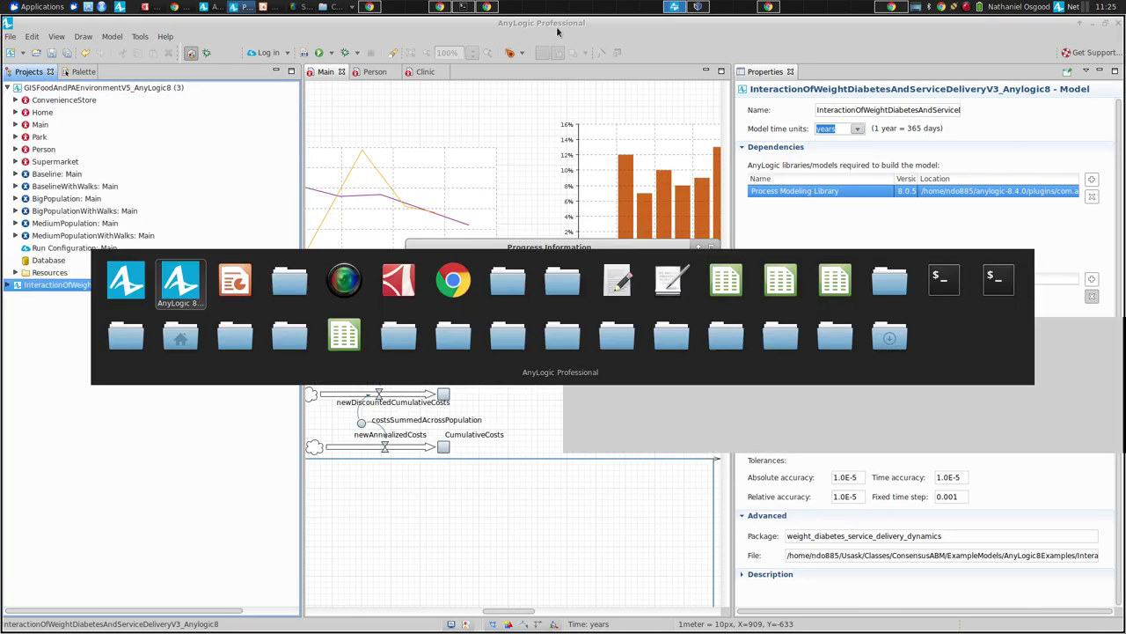
{"action": "key", "text": "alt+Tab"}
{"action": "key", "text": "alt+Tab"}
{"action": "key", "text": "alt+Tab"}
{"action": "key", "text": "alt+Tab"}
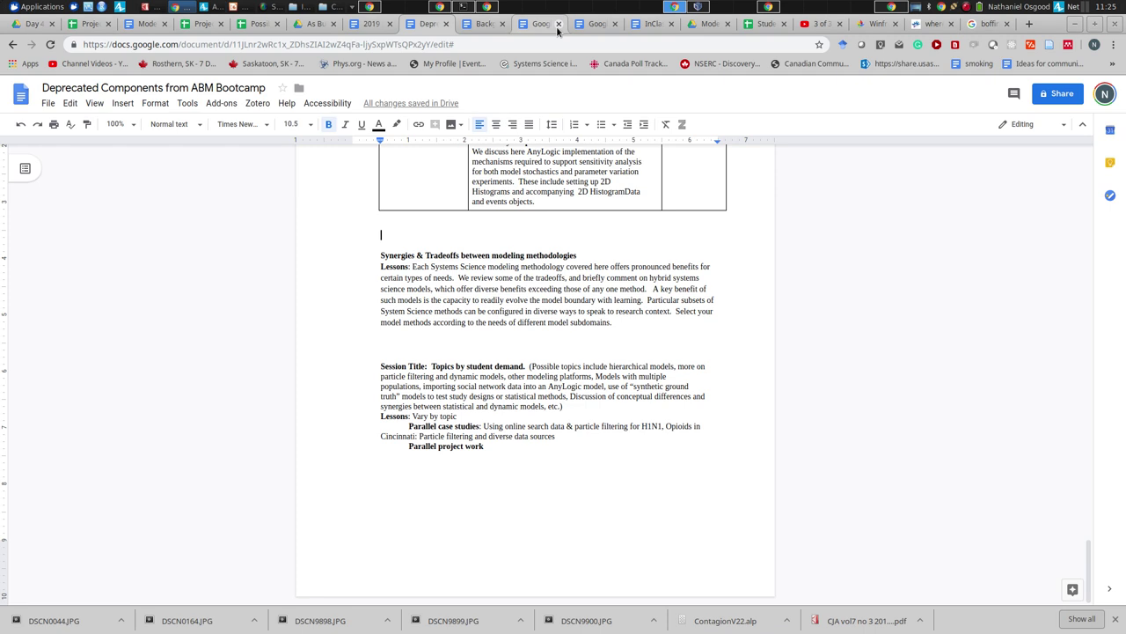
{"action": "left_click", "coordinate": [31, 24]}
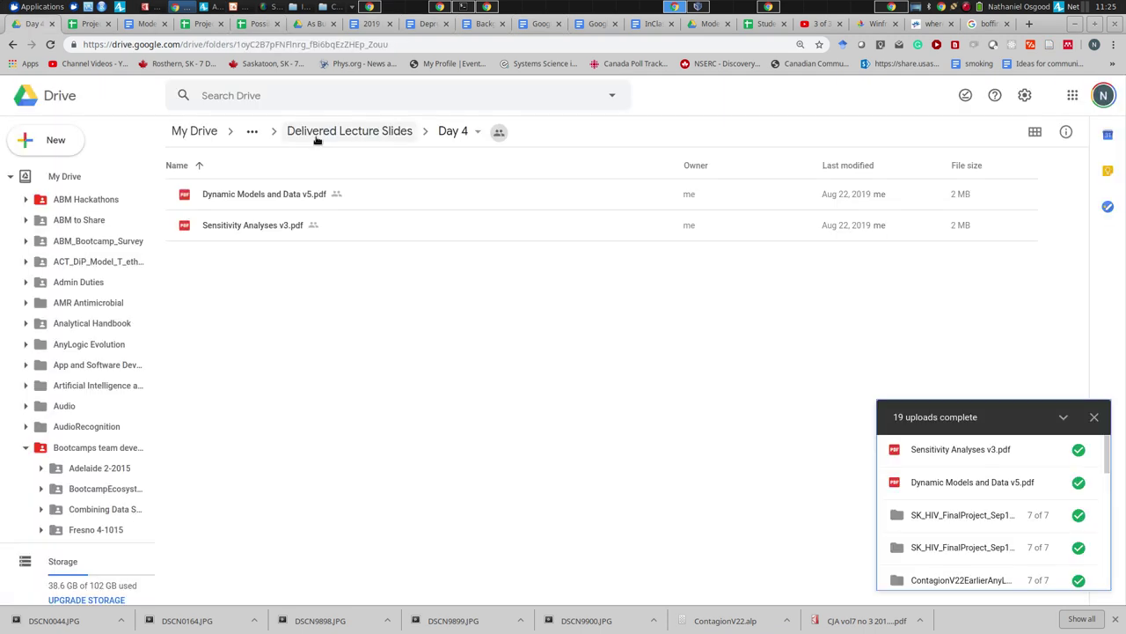
- Navigate up to ParticipantResources, then through Example Models and AnyLogic8Examples into the HybridModels folder
{"action": "left_click", "coordinate": [279, 134]}
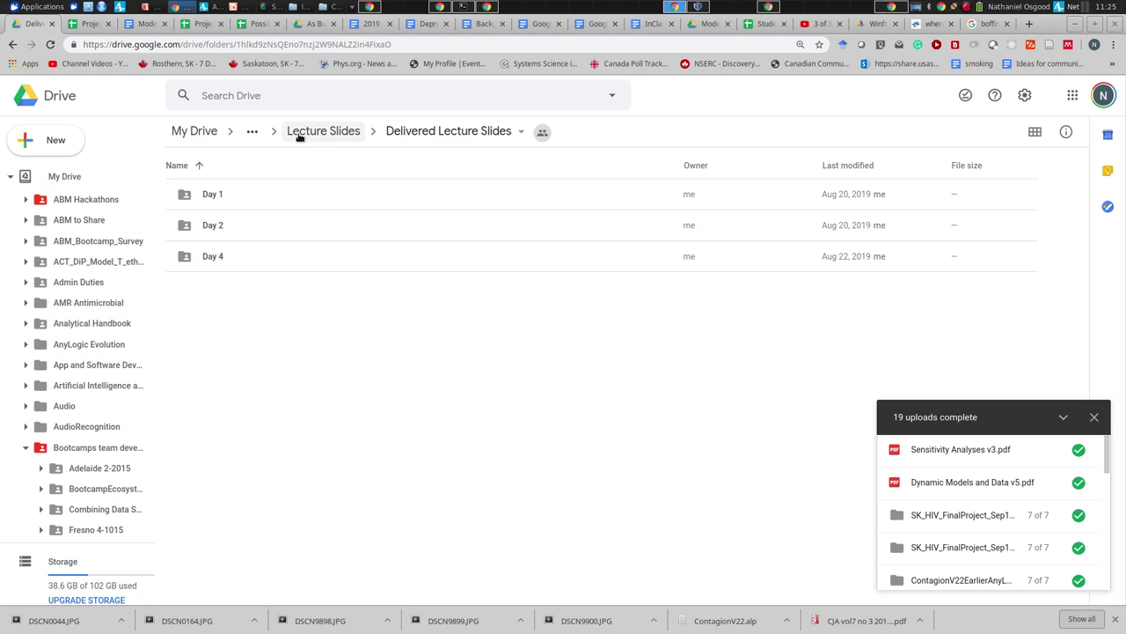
{"action": "left_click", "coordinate": [299, 133]}
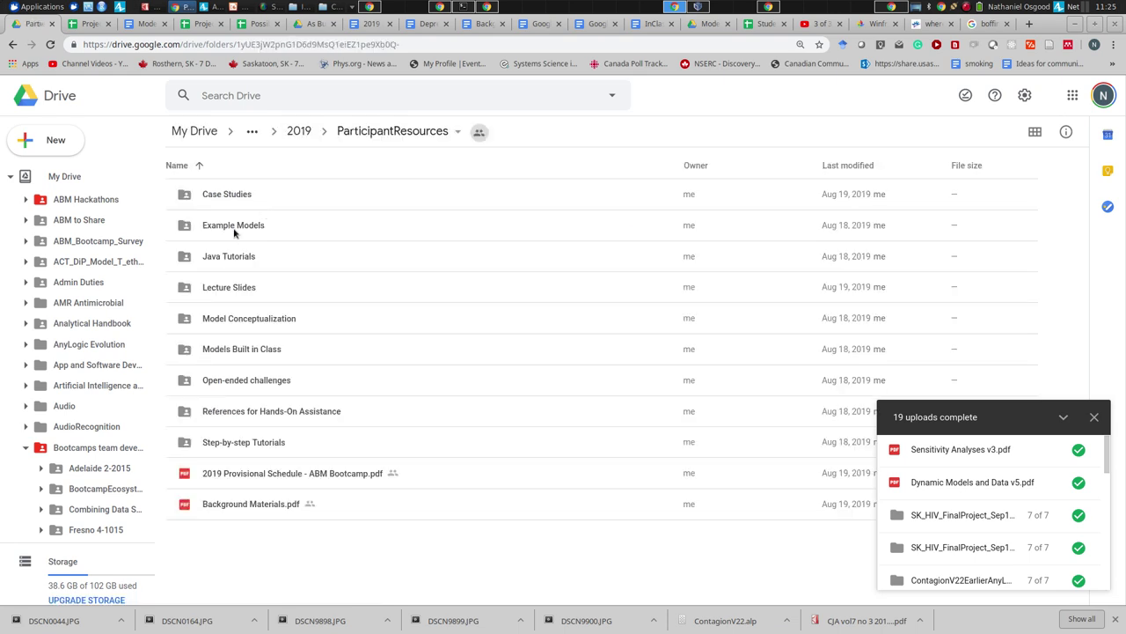
{"action": "double_click", "coordinate": [234, 229]}
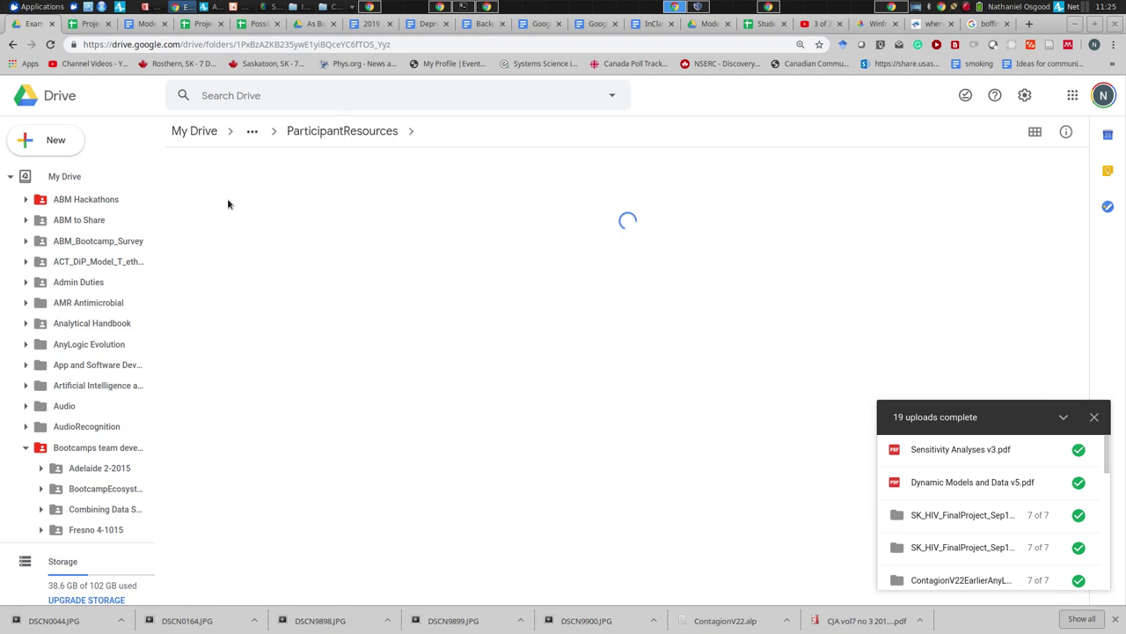
{"action": "double_click", "coordinate": [234, 195]}
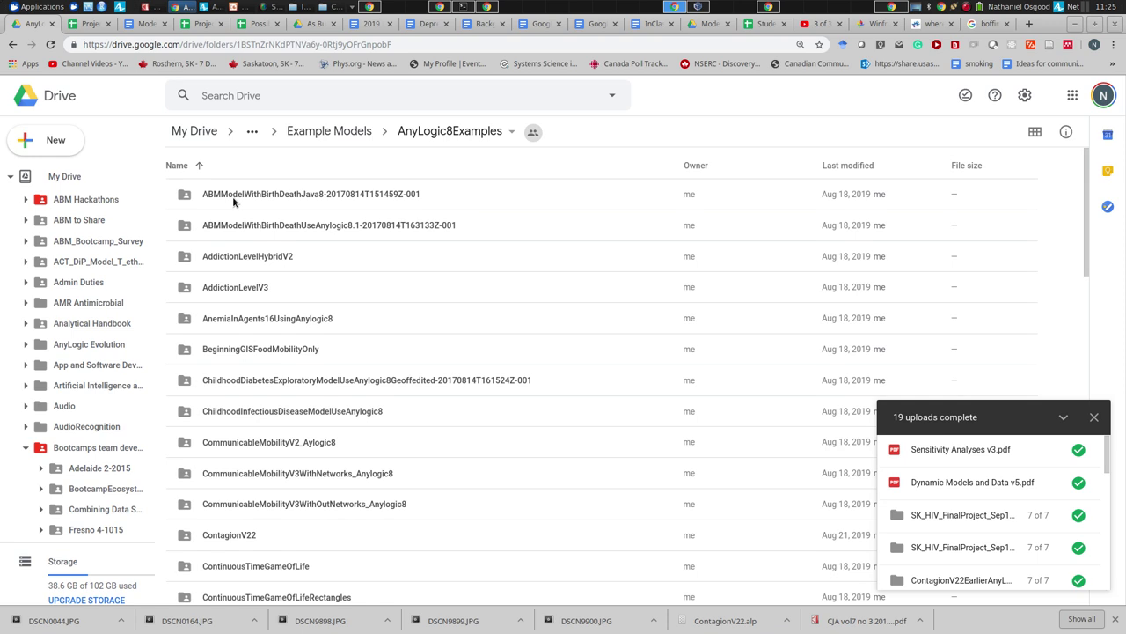
{"action": "left_click_drag", "start_coordinate": [1085, 251], "coordinate": [1040, 517]}
{"action": "double_click", "coordinate": [204, 495]}
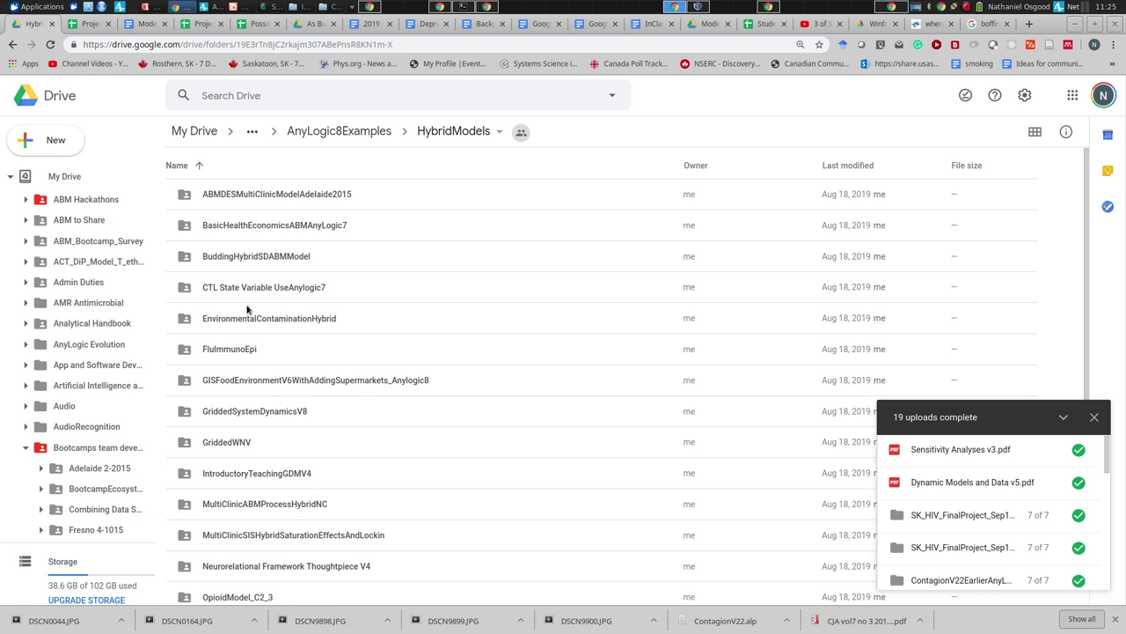
- Check the open model's name in AnyLogic, then return to Drive and select GISFoodEnvironmentV6WithAddingSupermarkets_Anylogic8 in HybridModels
{"action": "key", "text": "alt+Tab"}
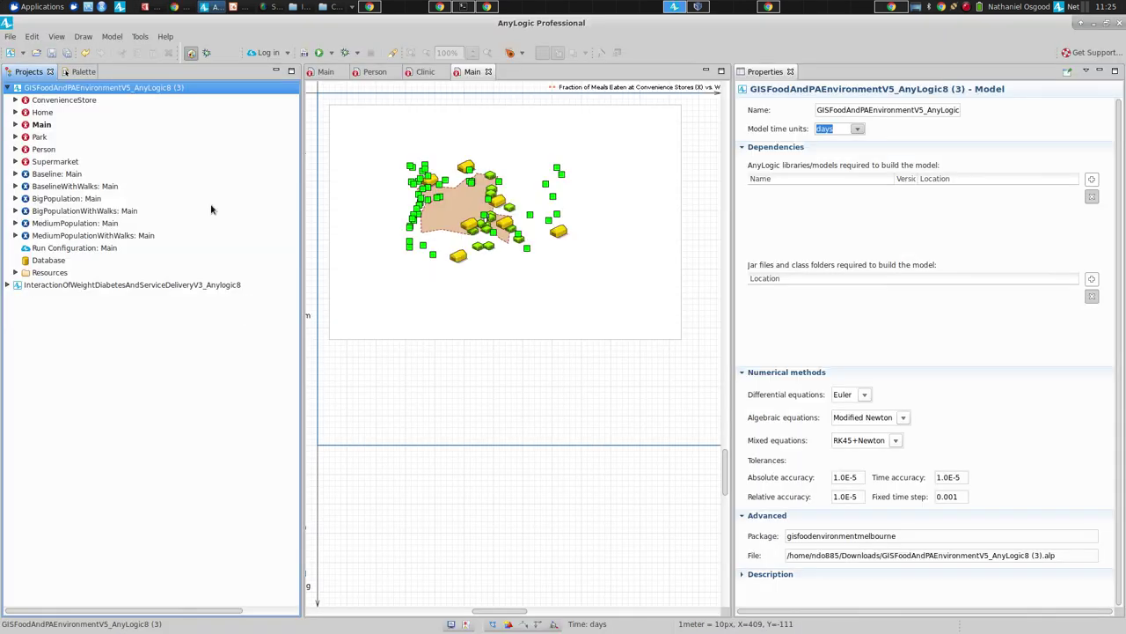
{"action": "key", "text": "alt+Tab"}
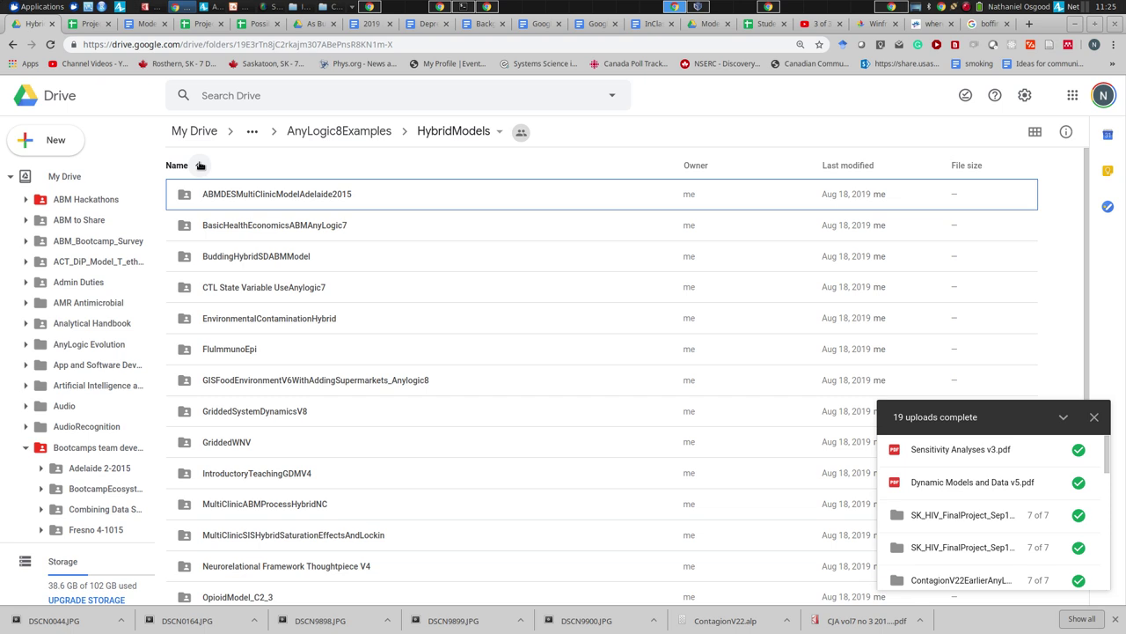
{"action": "left_click", "coordinate": [273, 388]}
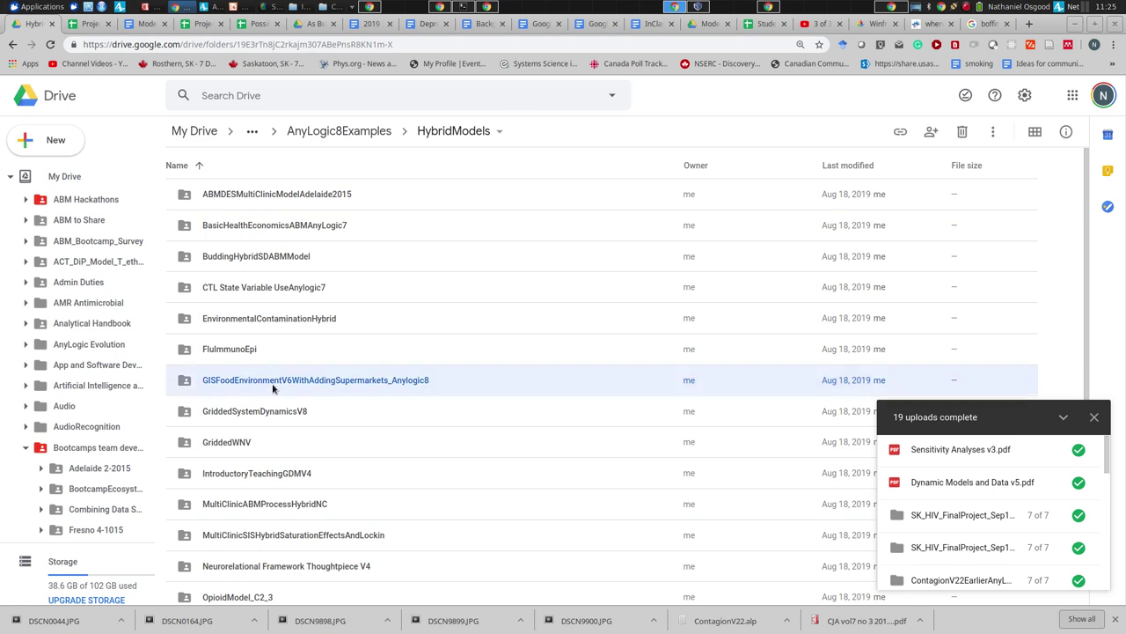
{"action": "scroll", "coordinate": [273, 388], "scroll_direction": "down", "scroll_amount": 3}
{"action": "scroll", "coordinate": [272, 388], "scroll_direction": "up", "scroll_amount": 3}
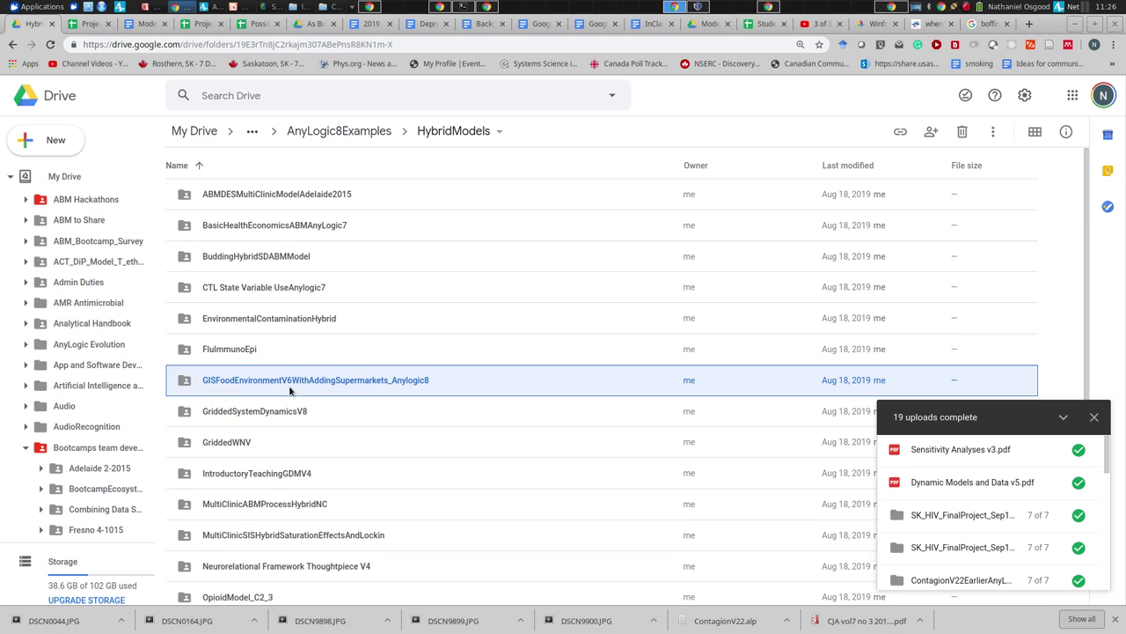
- Return to AnyLogic8Examples, locate the GISFoodAndPAEnvironmentV5_AnyLogic8 folder, and open the GISModels folder
{"action": "double_click", "coordinate": [299, 381]}
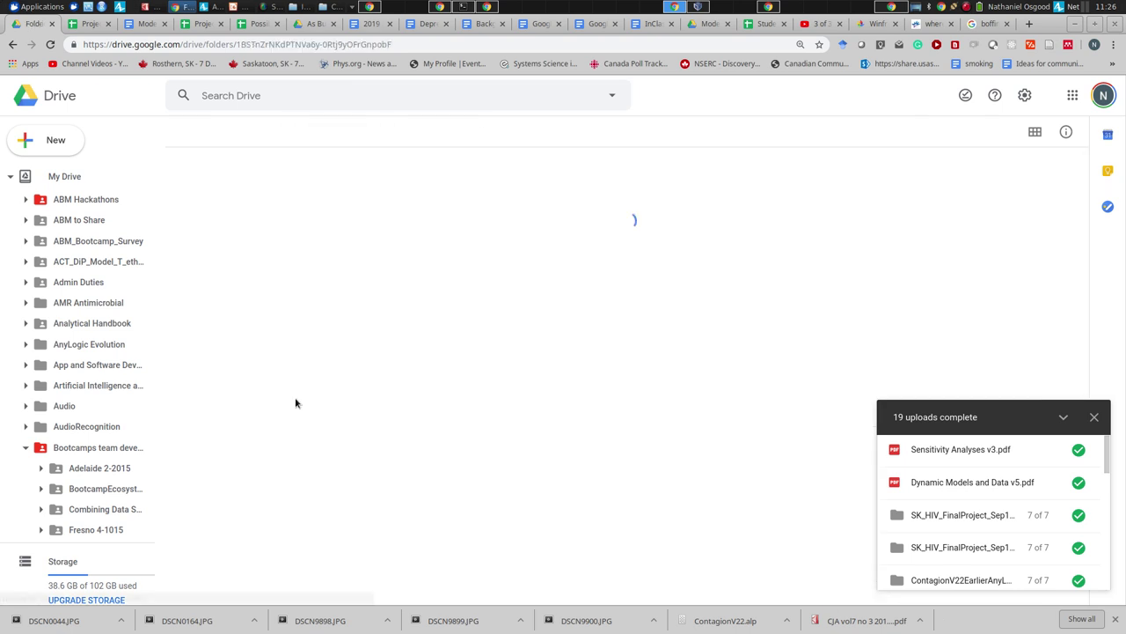
{"action": "scroll", "coordinate": [296, 402], "scroll_direction": "down", "scroll_amount": 10}
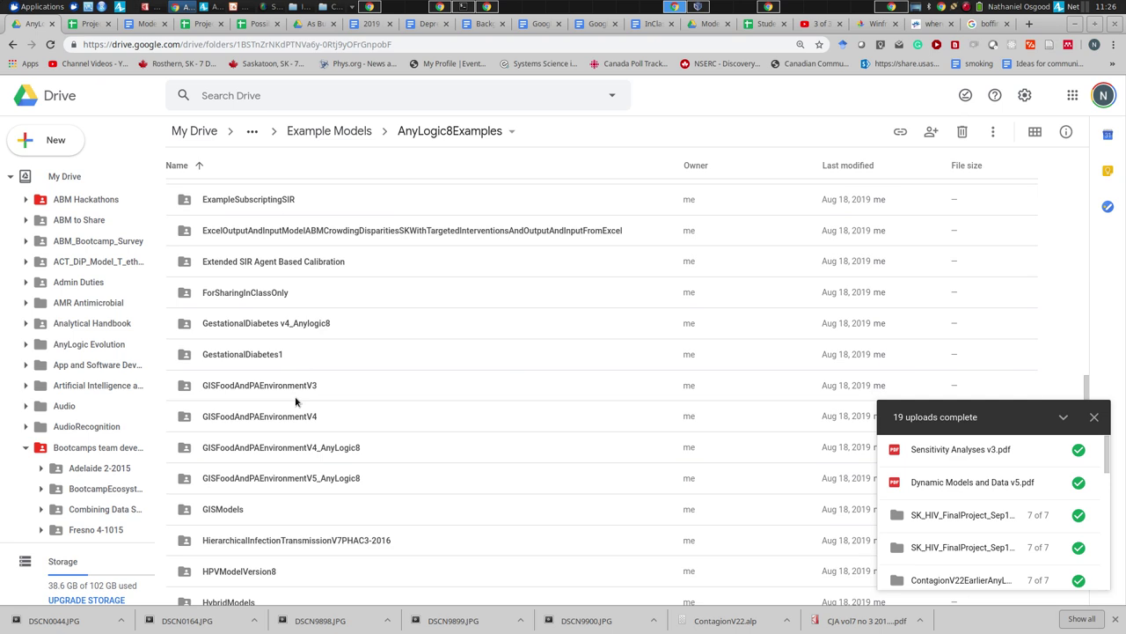
{"action": "left_click", "coordinate": [288, 478]}
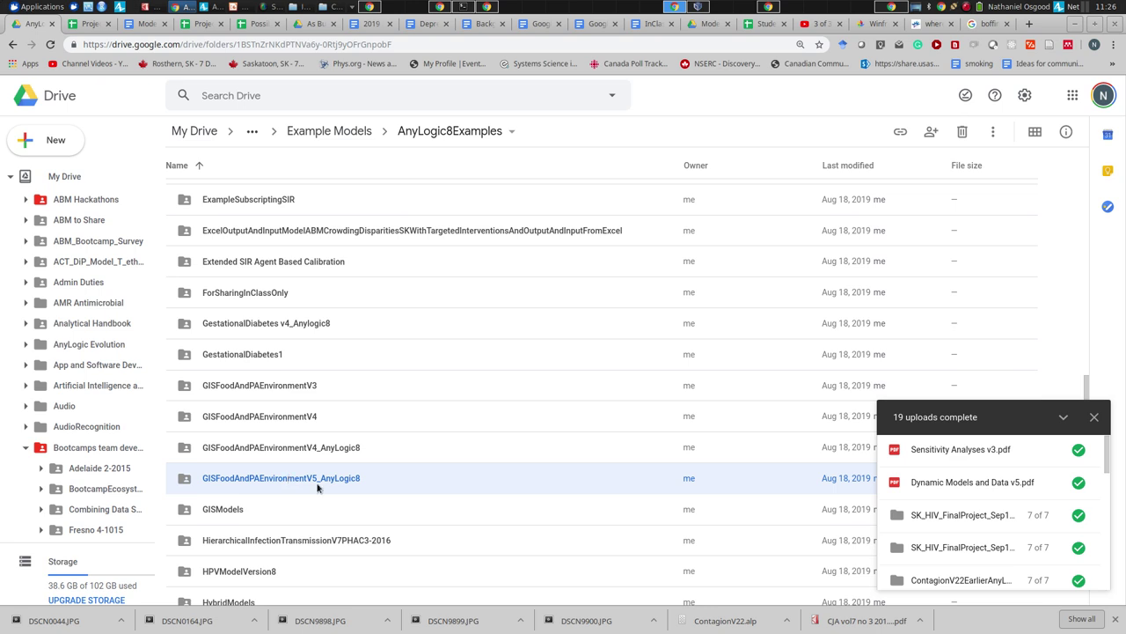
{"action": "double_click", "coordinate": [215, 510]}
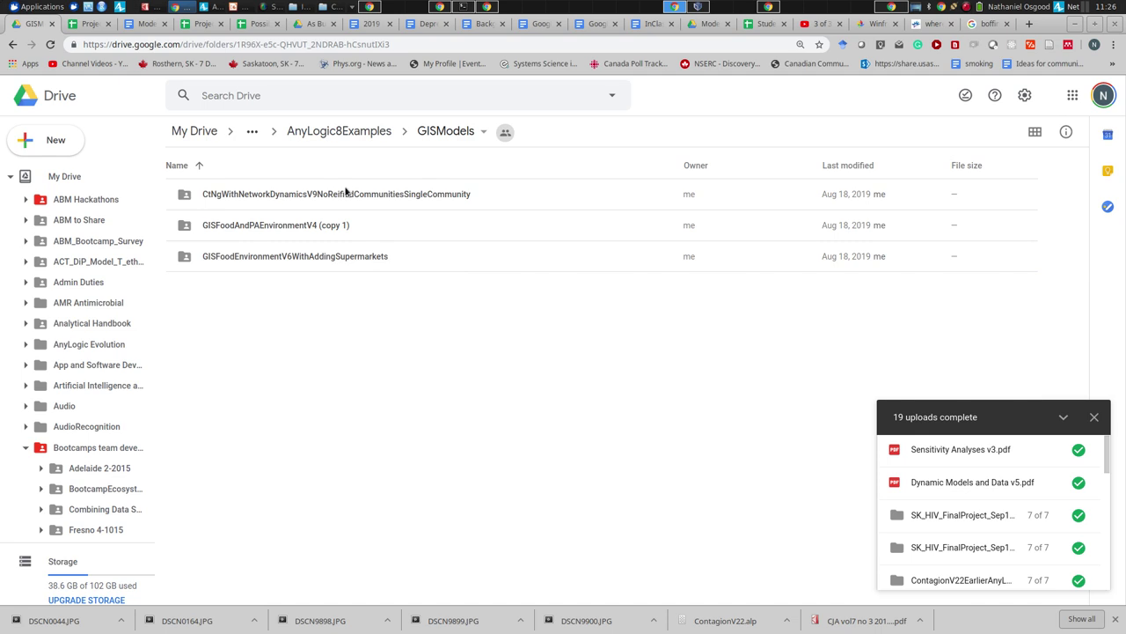
- View the slide on uses of geographic information in the LibreOffice Impress presentation, then return to AnyLogic
{"action": "key", "text": "alt+Tab"}
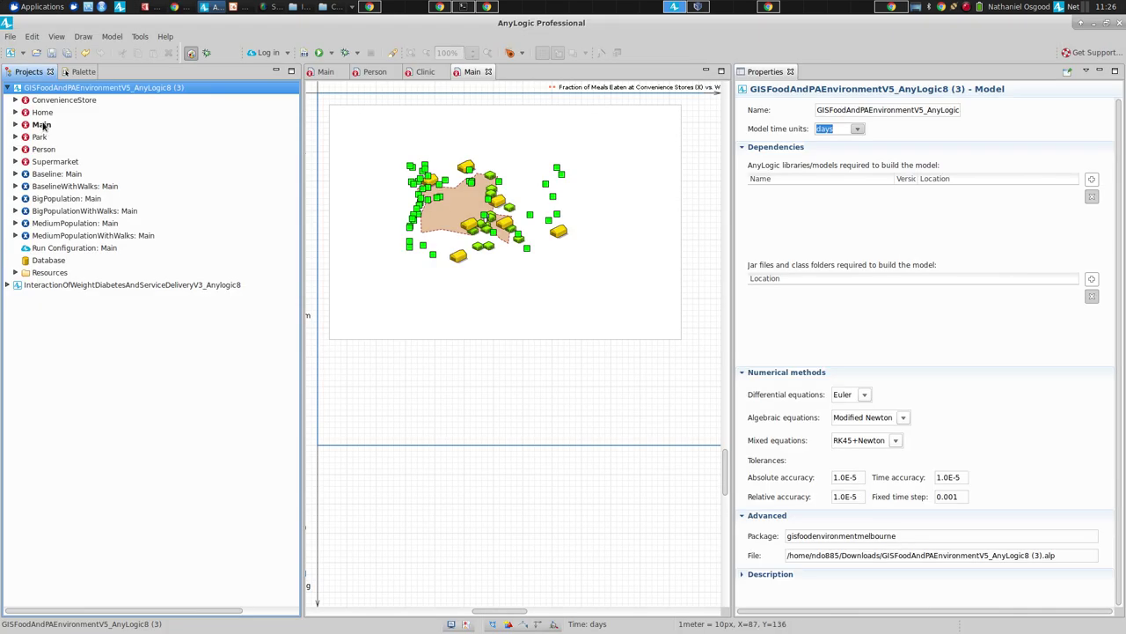
{"action": "key", "text": "alt+Tab"}
{"action": "key", "text": "alt+shift+Tab"}
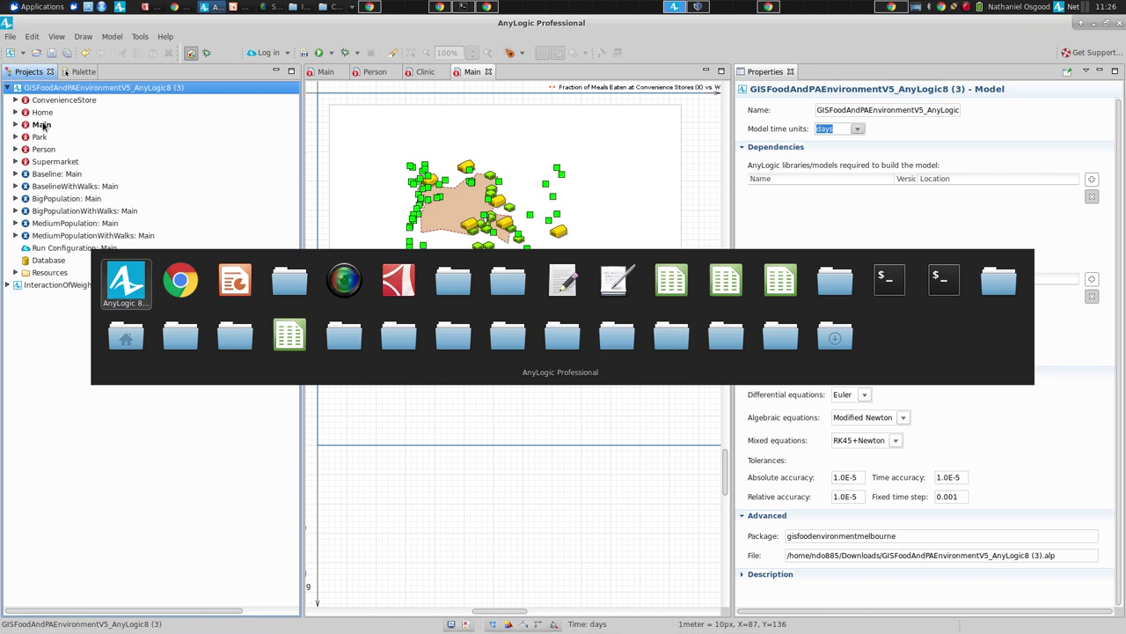
{"action": "key", "text": "alt+Tab"}
{"action": "key", "text": "alt+Tab"}
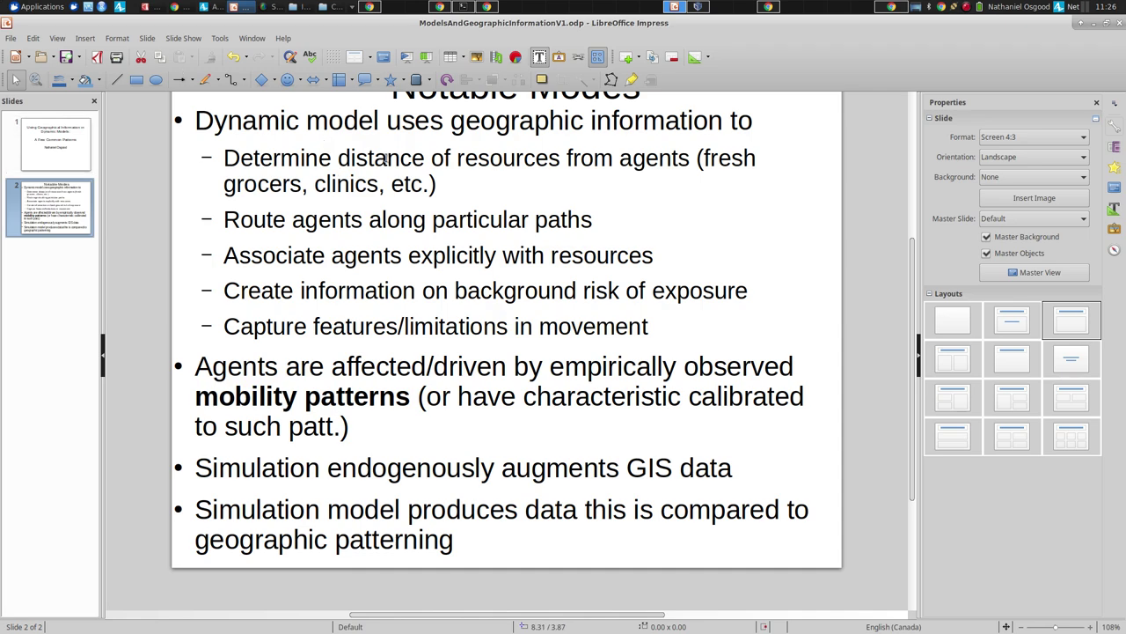
{"action": "key", "text": "alt+Tab"}
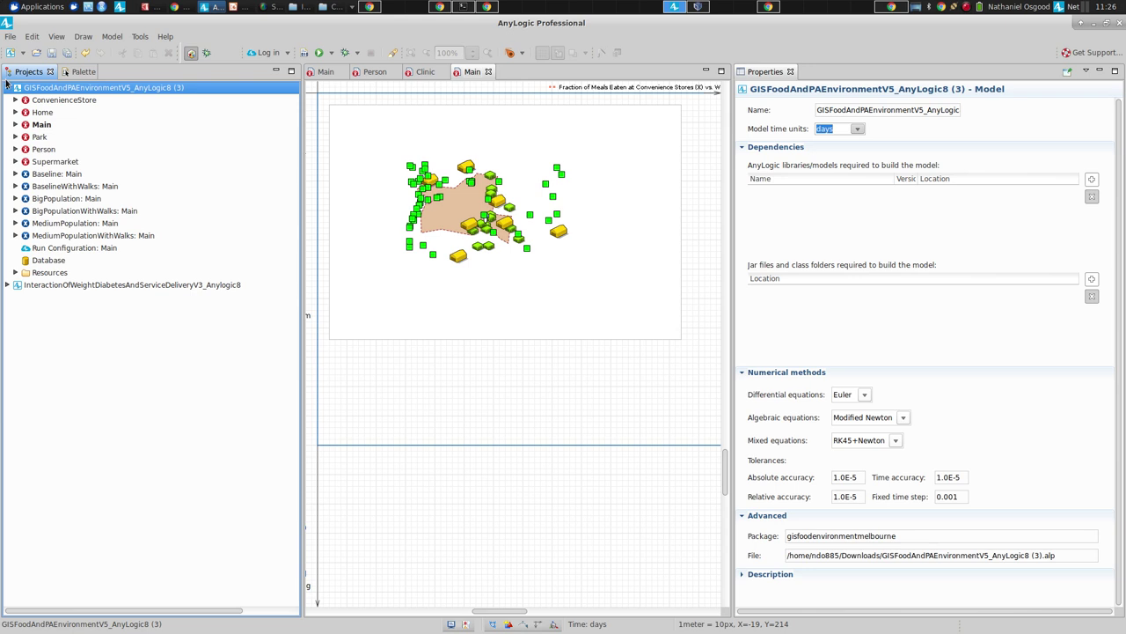
- Open the Person agent type of the GIS food model and select the statechart transition leading to HeadingToSupermarket
{"action": "double_click", "coordinate": [33, 150]}
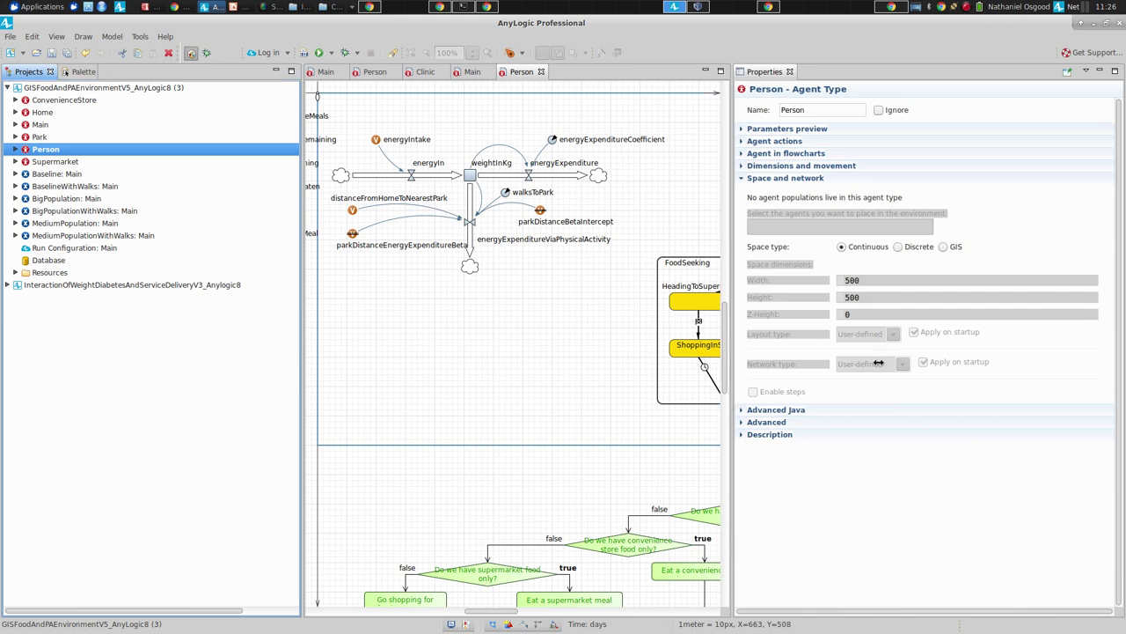
{"action": "left_click_drag", "start_coordinate": [878, 362], "coordinate": [915, 362]}
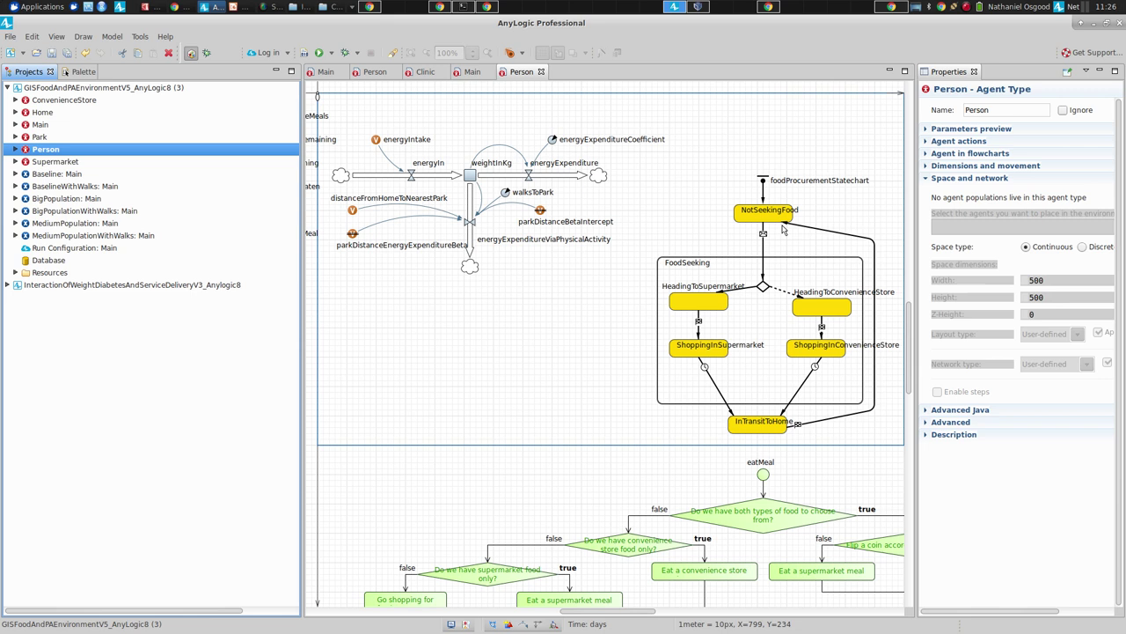
{"action": "left_click", "coordinate": [747, 291]}
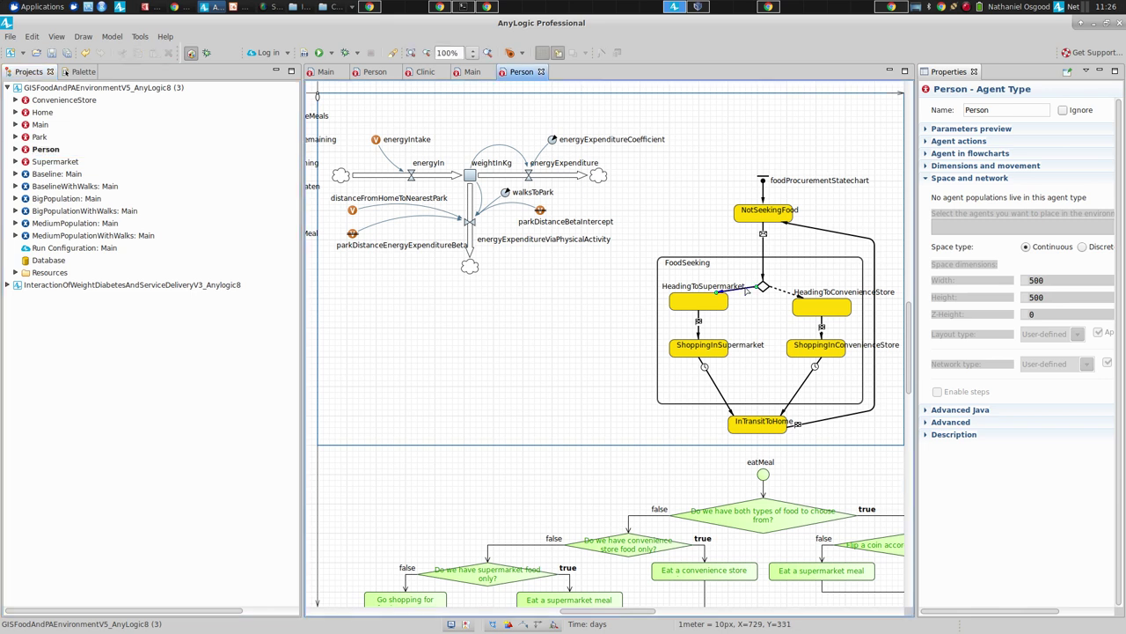
- Examine the goToSupermarket transition's condition, highlighting probOfShoppingWisely, alongside the food procurement statechart
{"action": "left_click_drag", "start_coordinate": [915, 242], "coordinate": [637, 225]}
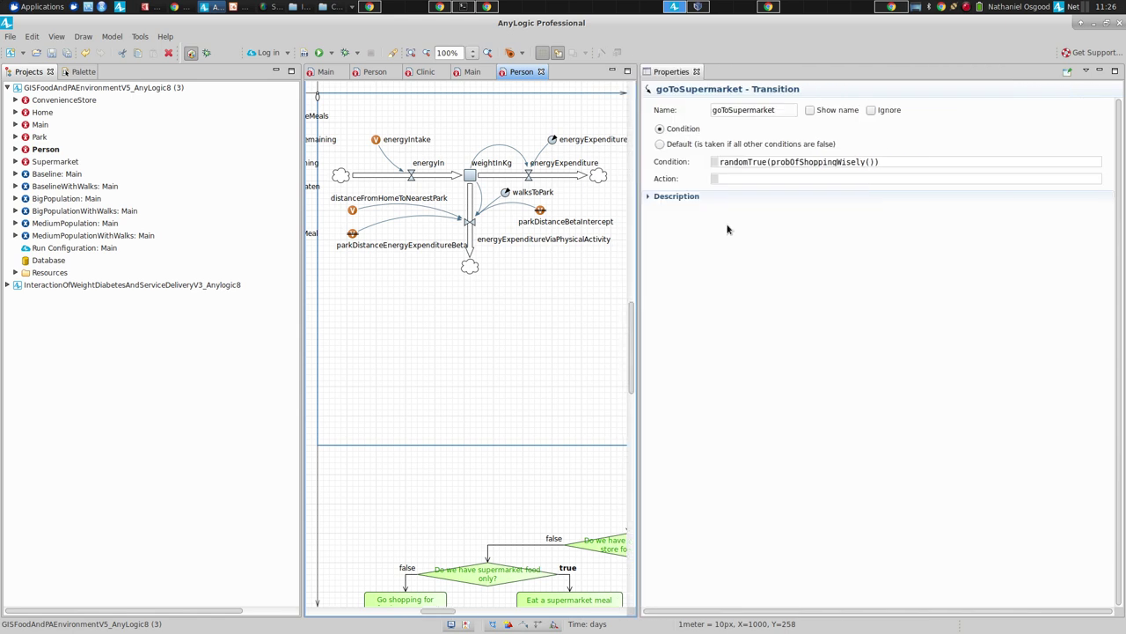
{"action": "double_click", "coordinate": [817, 162]}
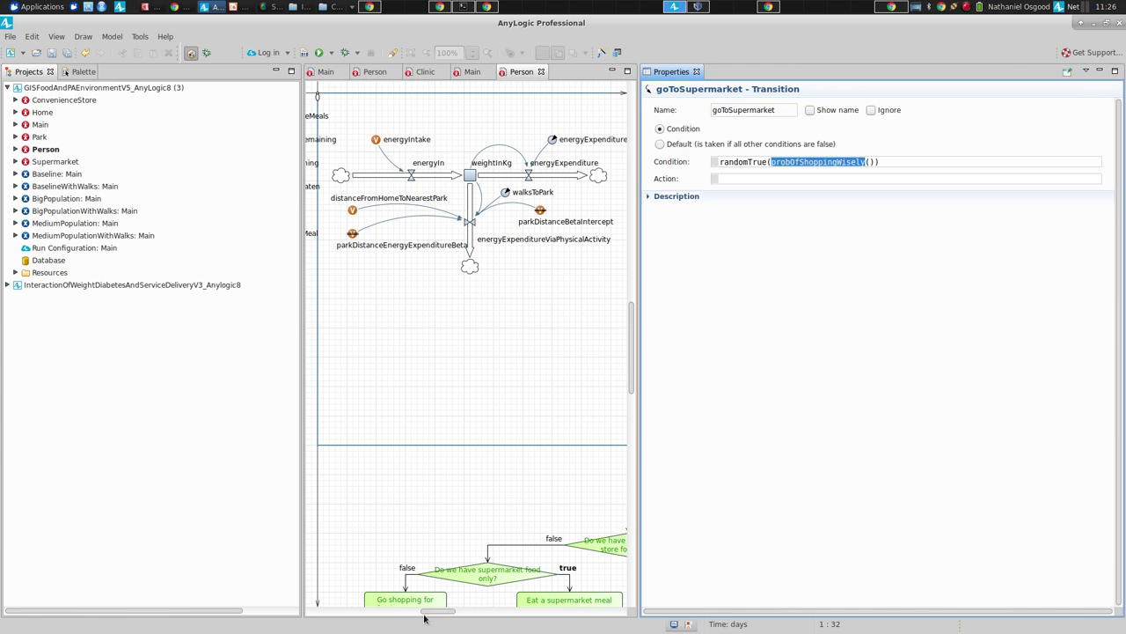
{"action": "left_click_drag", "start_coordinate": [434, 613], "coordinate": [499, 614]}
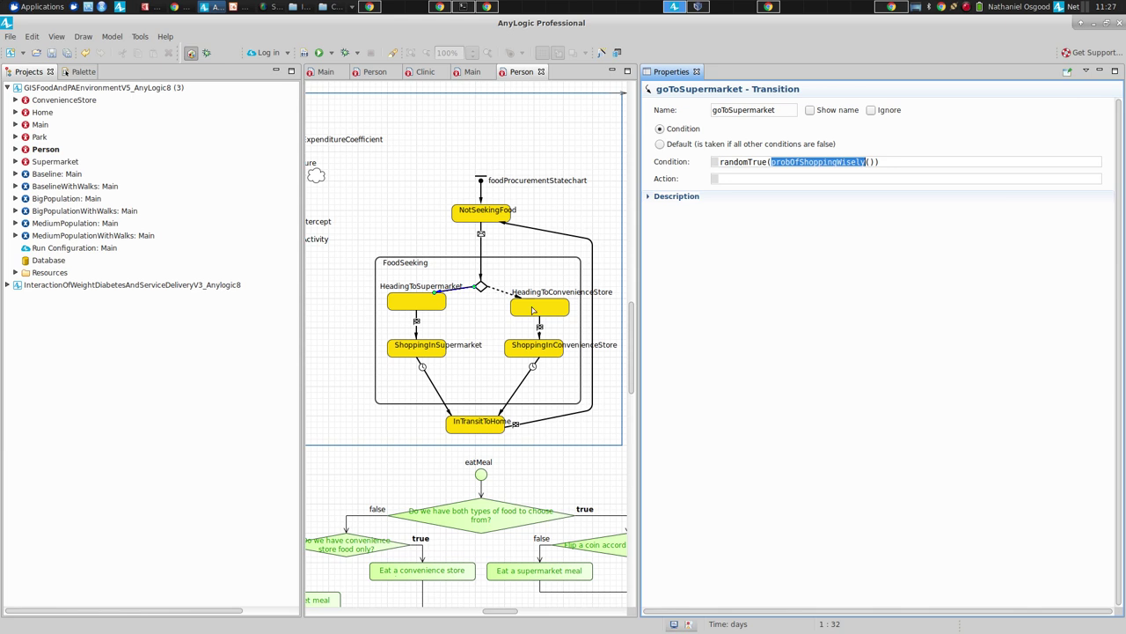
{"action": "scroll", "coordinate": [502, 299], "scroll_direction": "up", "scroll_amount": 1}
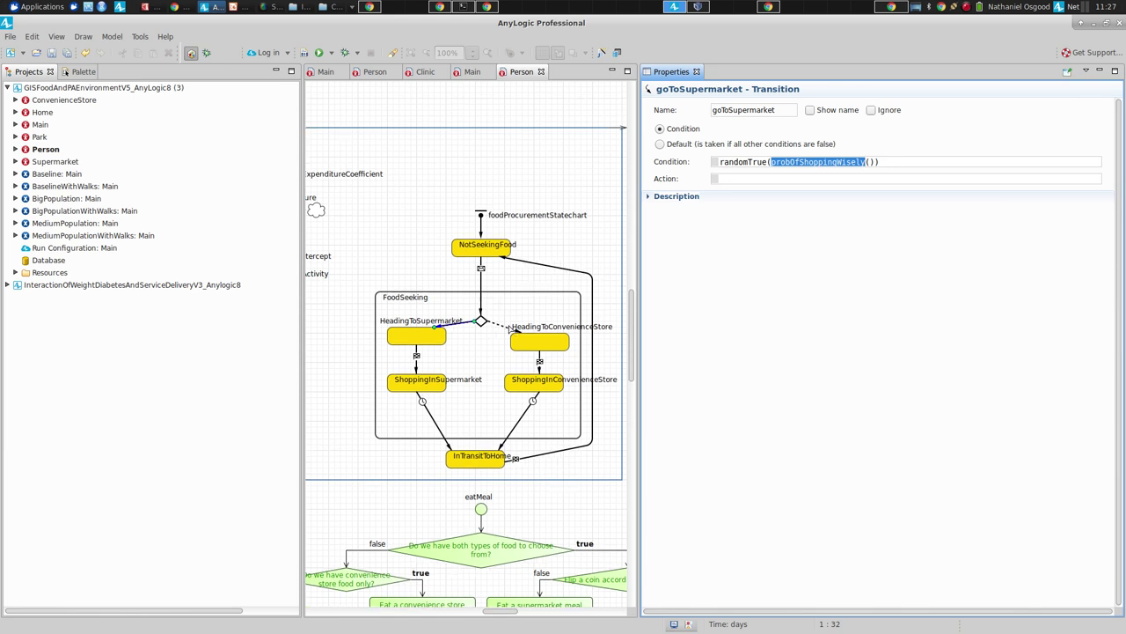
- Compare the properties of the goToConvenienceStore and goToSupermarket transitions in the food procurement statechart
{"action": "left_click", "coordinate": [516, 330]}
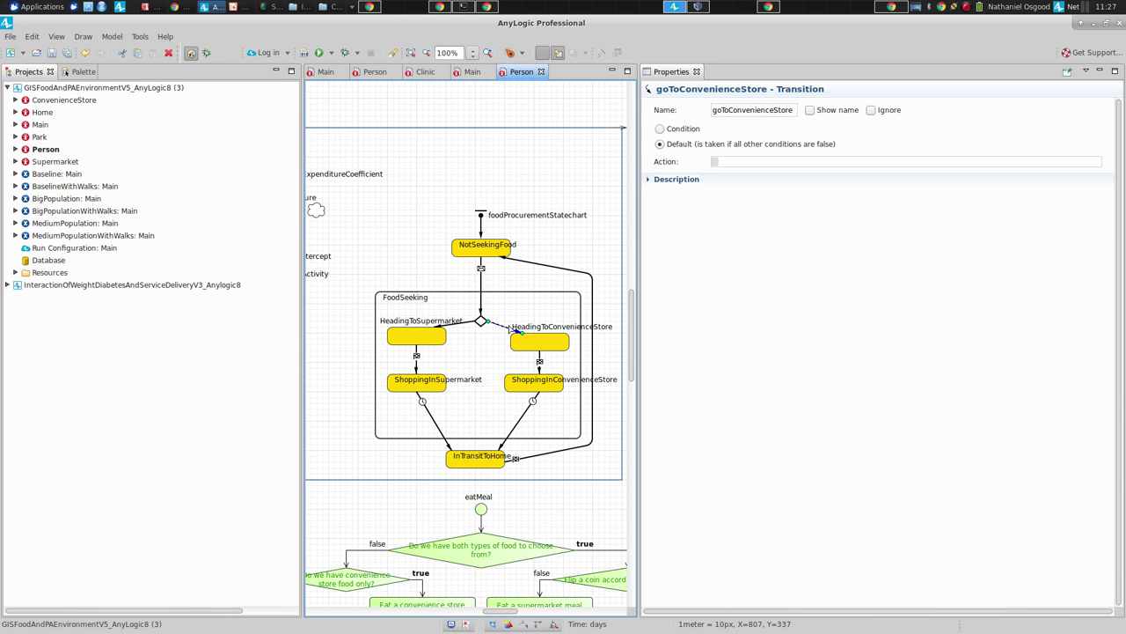
{"action": "left_click", "coordinate": [467, 323]}
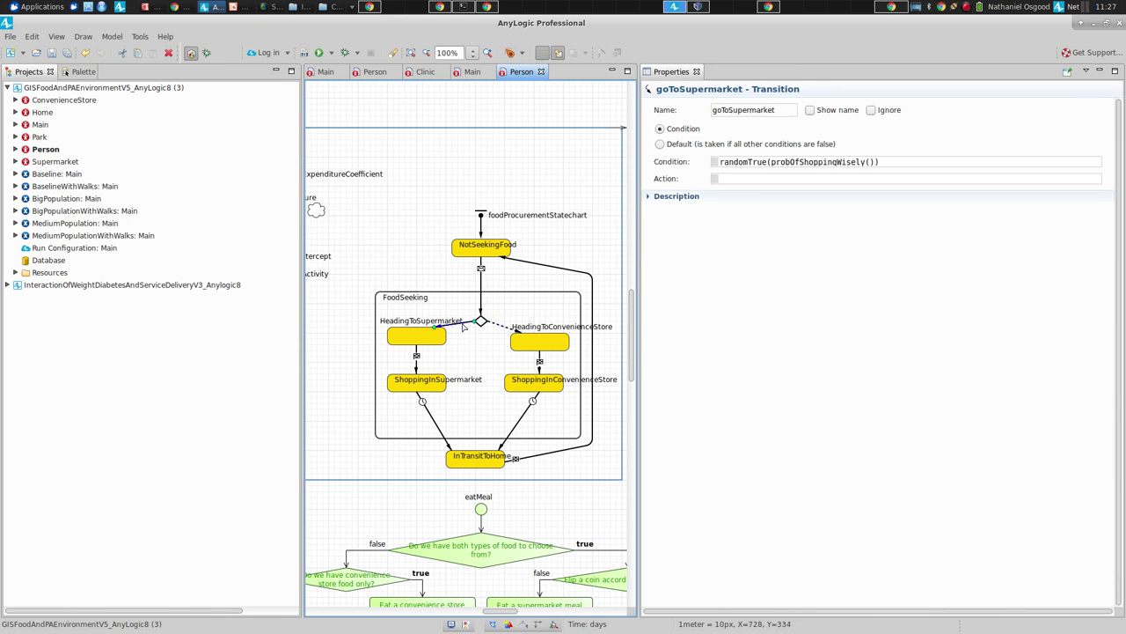
{"action": "left_click", "coordinate": [504, 328]}
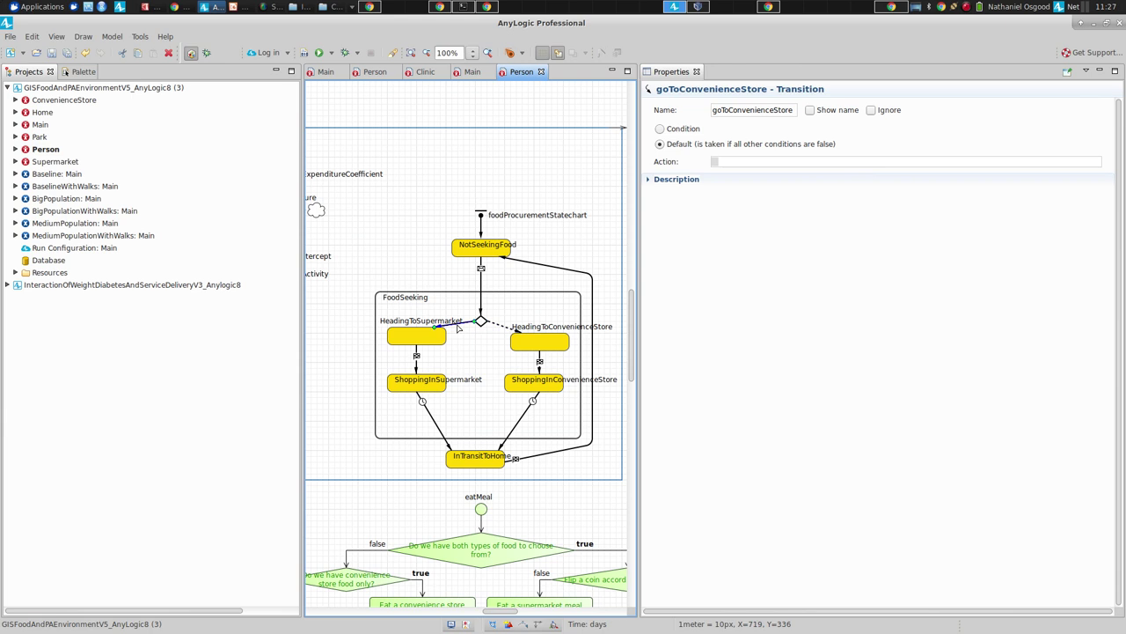
{"action": "left_click", "coordinate": [458, 322]}
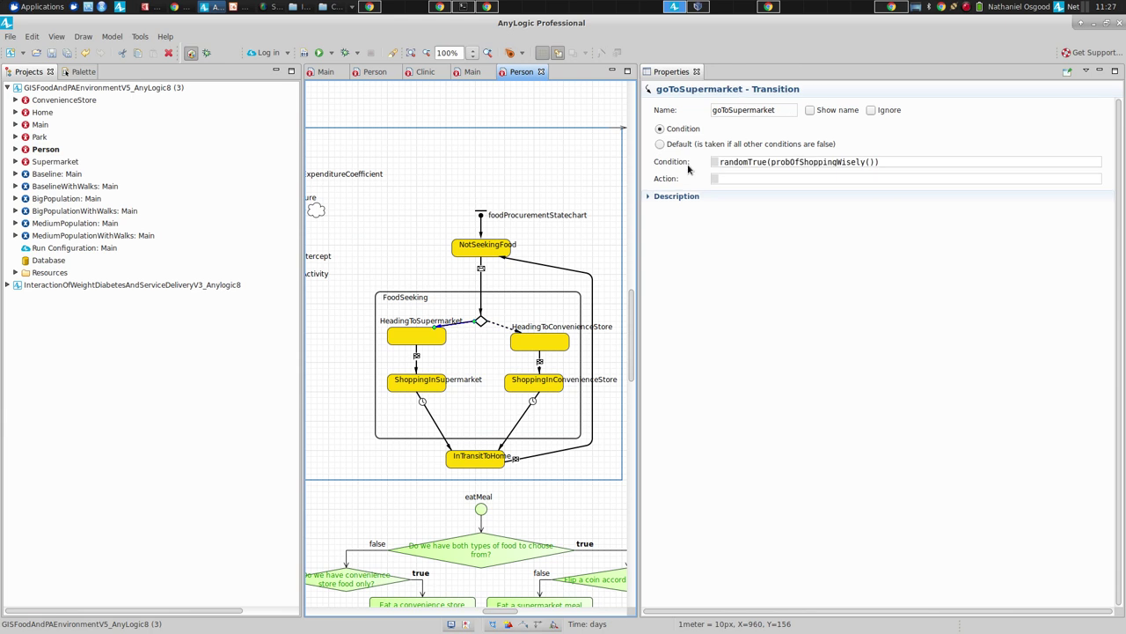
- Examine the goToSupermarket condition by highlighting the randomTrue call and its probOfShoppingWisely argument in turn
{"action": "double_click", "coordinate": [806, 162]}
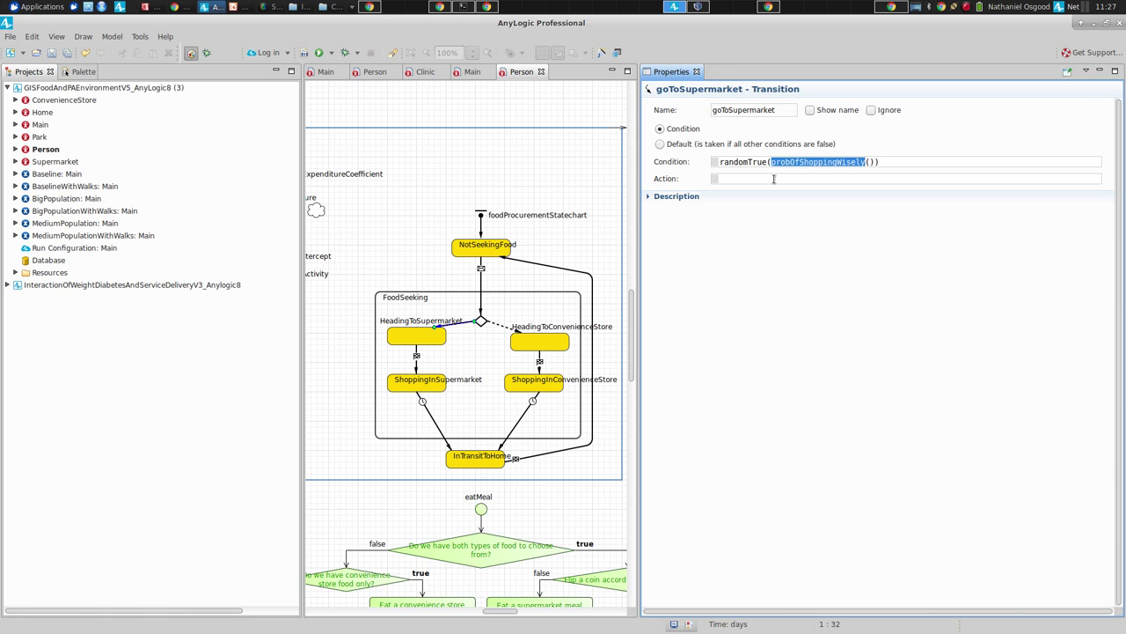
{"action": "left_click_drag", "start_coordinate": [772, 163], "coordinate": [720, 163]}
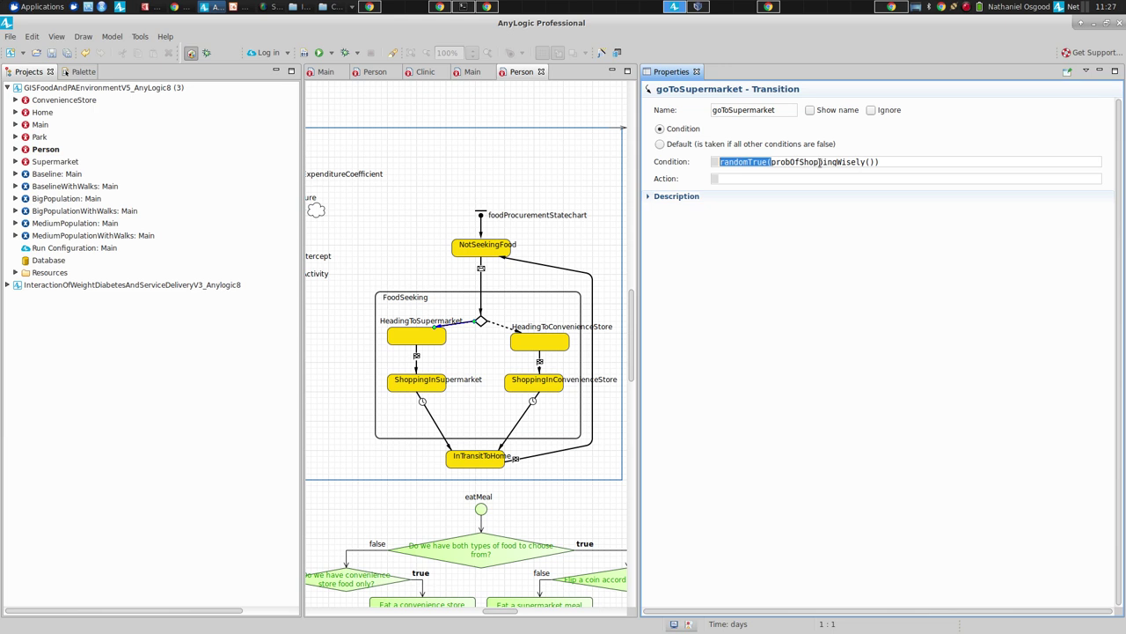
{"action": "left_click", "coordinate": [777, 162]}
{"action": "double_click", "coordinate": [778, 162]}
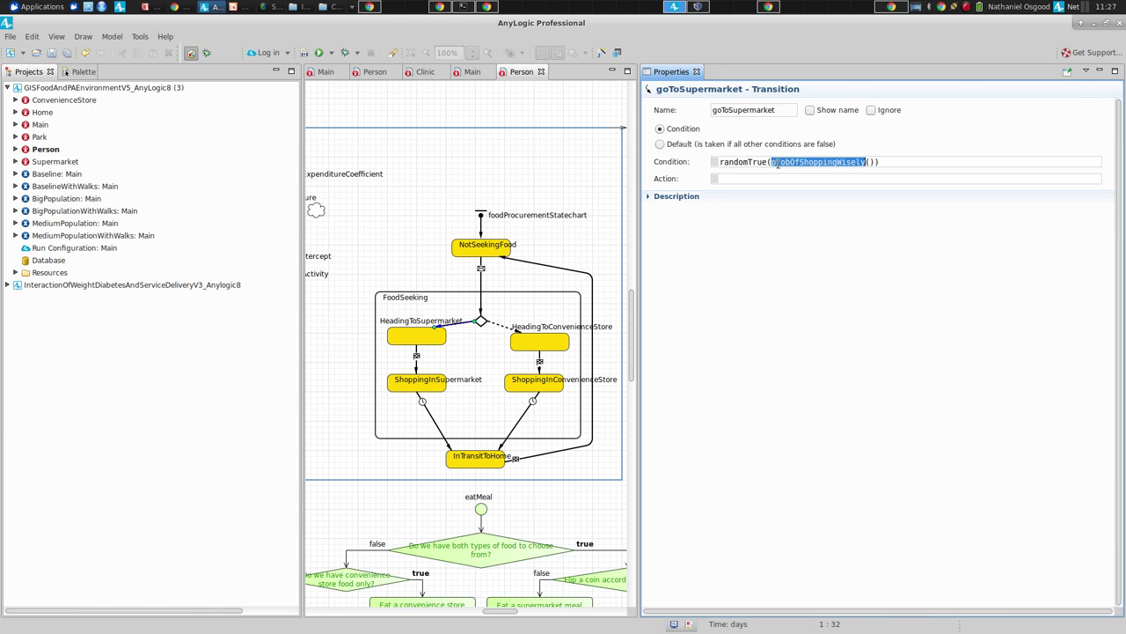
{"action": "double_click", "coordinate": [743, 162]}
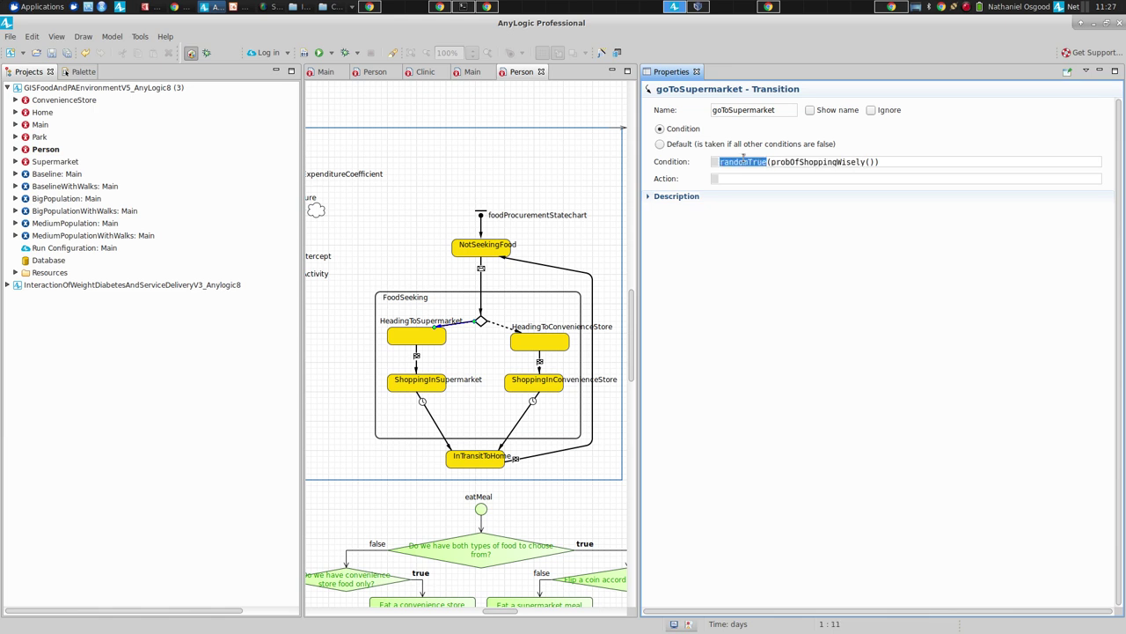
{"action": "double_click", "coordinate": [792, 162]}
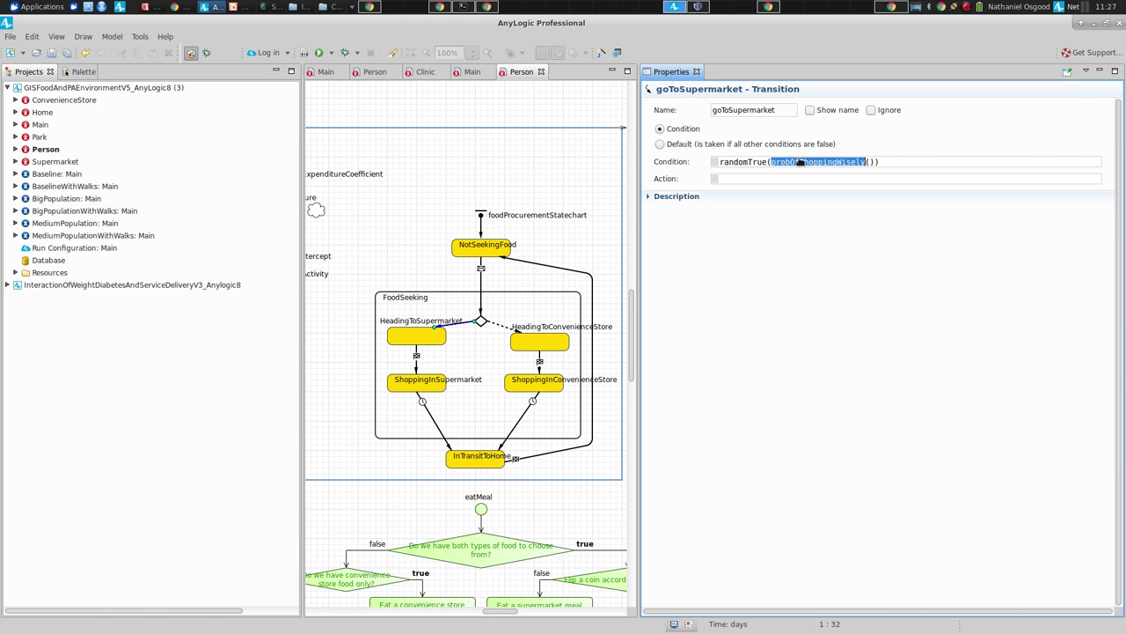
- Open the definition of the probOfShoppingWisely function and examine the distanceTo calls for the nearest convenience store and supermarket
{"action": "left_click", "coordinate": [798, 162], "text": "ctrl"}
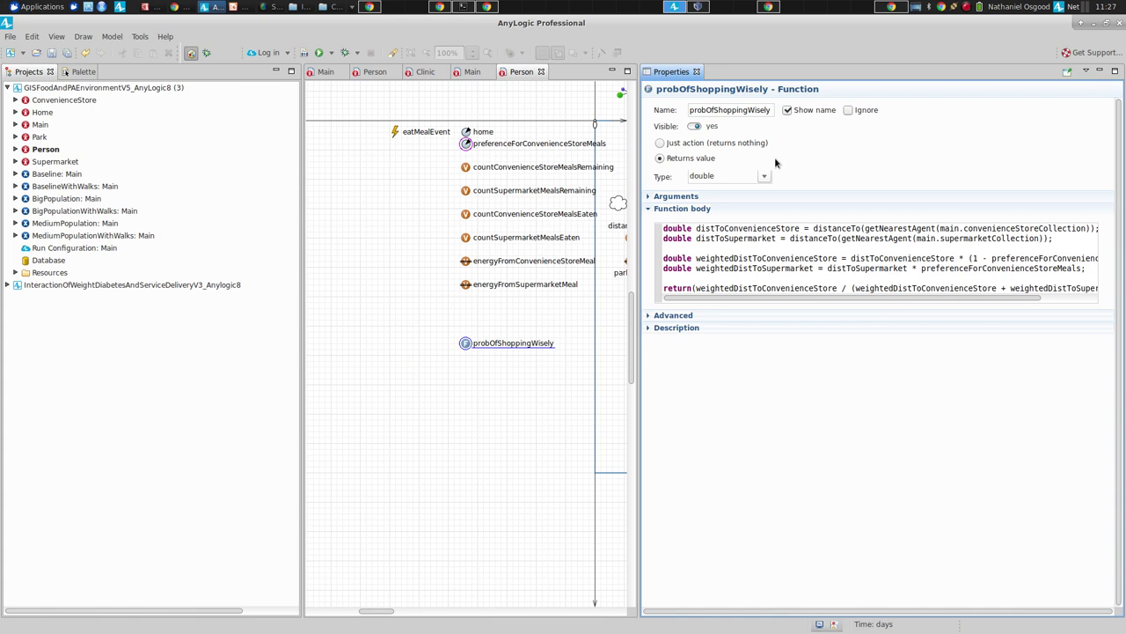
{"action": "left_click", "coordinate": [751, 238]}
{"action": "key", "text": "ctrl+Home"}
{"action": "key", "text": "ctrl+Right"}
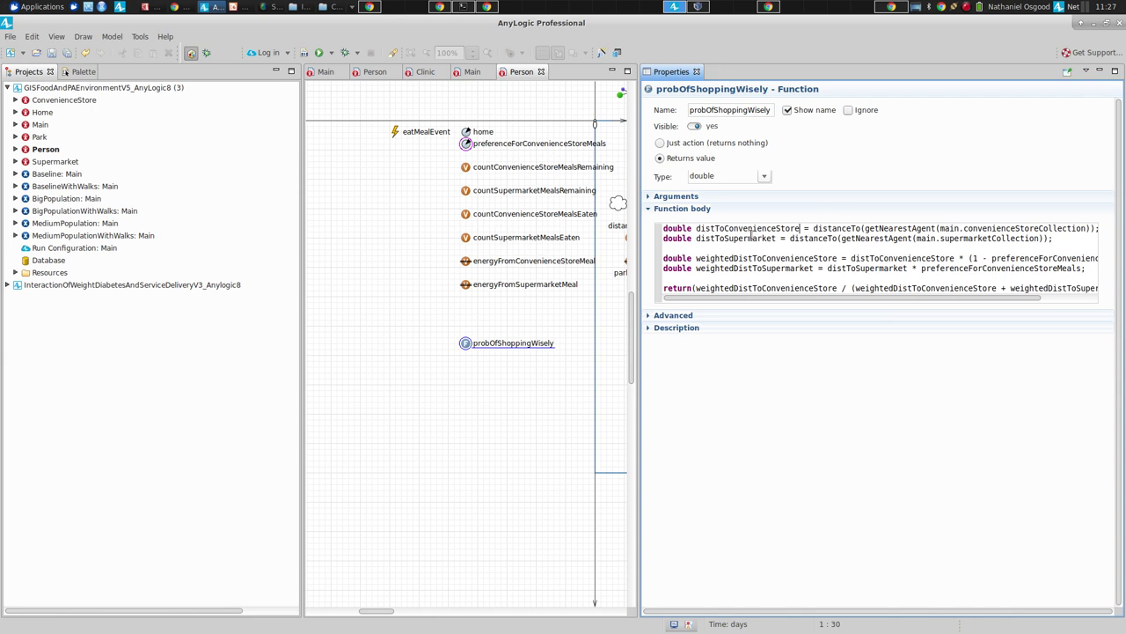
{"action": "key", "text": "ctrl+shift+Right"}
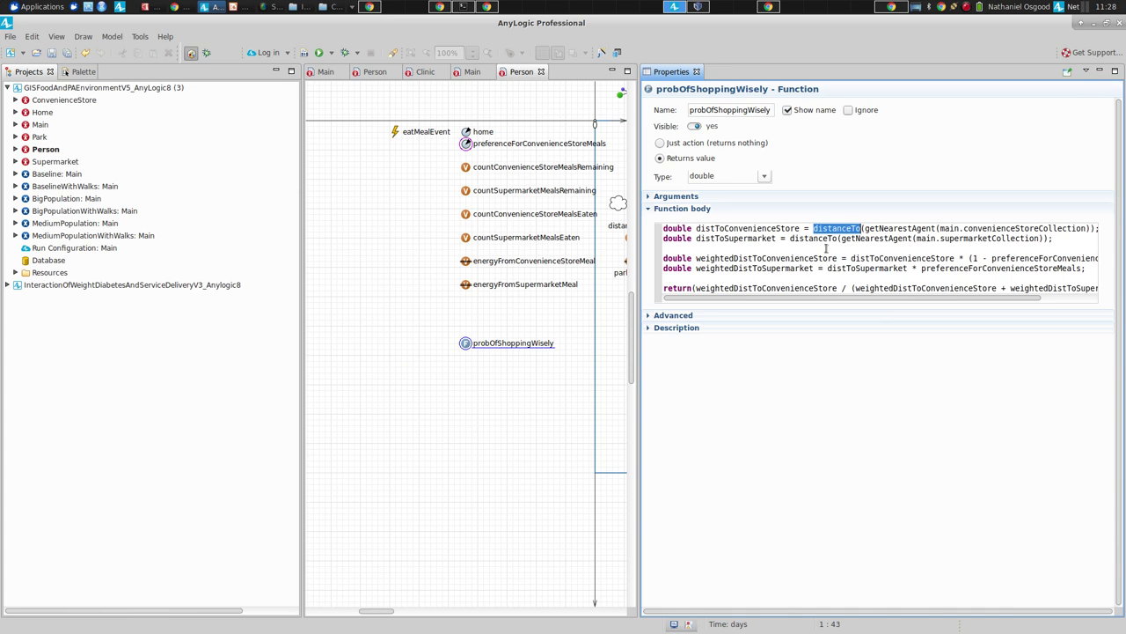
{"action": "double_click", "coordinate": [813, 238]}
{"action": "left_click", "coordinate": [737, 238]}
- Switch to the LibreOffice Impress slide on uses of geographic information, review the resource distance point, and return to AnyLogic
{"action": "left_click", "coordinate": [698, 6]}
{"action": "left_click", "coordinate": [673, 6]}
{"action": "key", "text": "alt+Tab"}
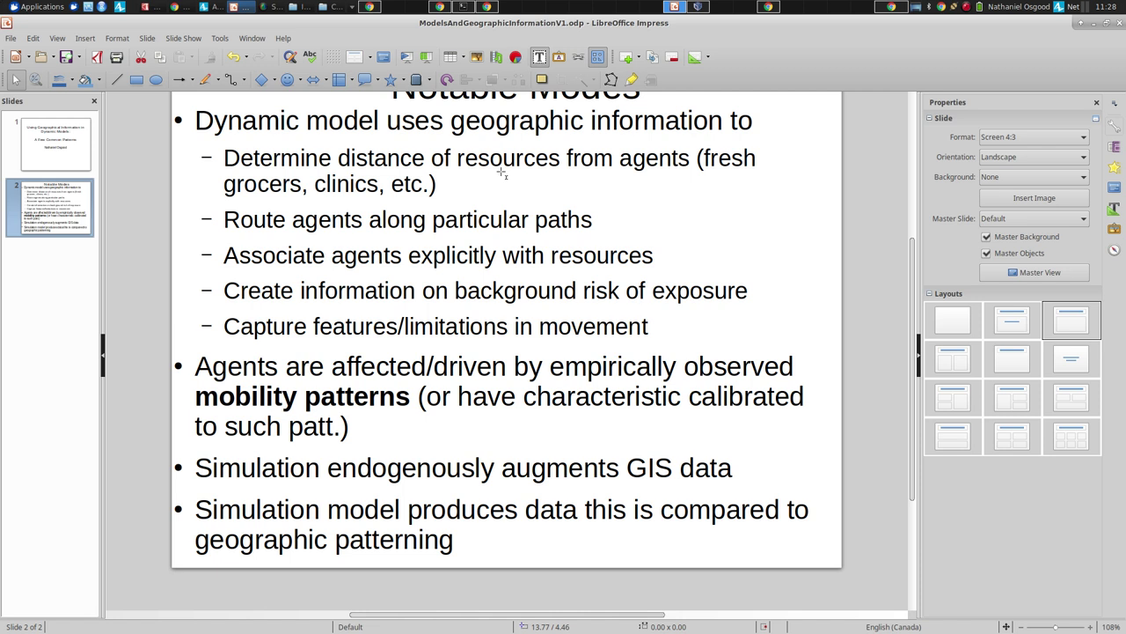
{"action": "key", "text": "alt+Tab"}
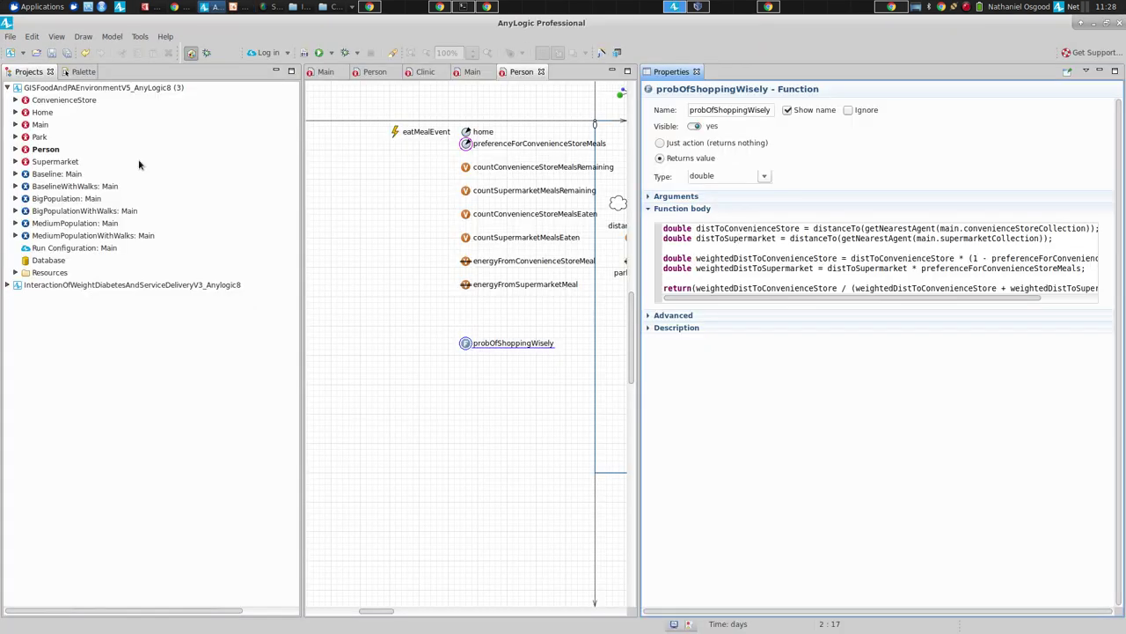
{"action": "key", "text": "alt+Tab"}
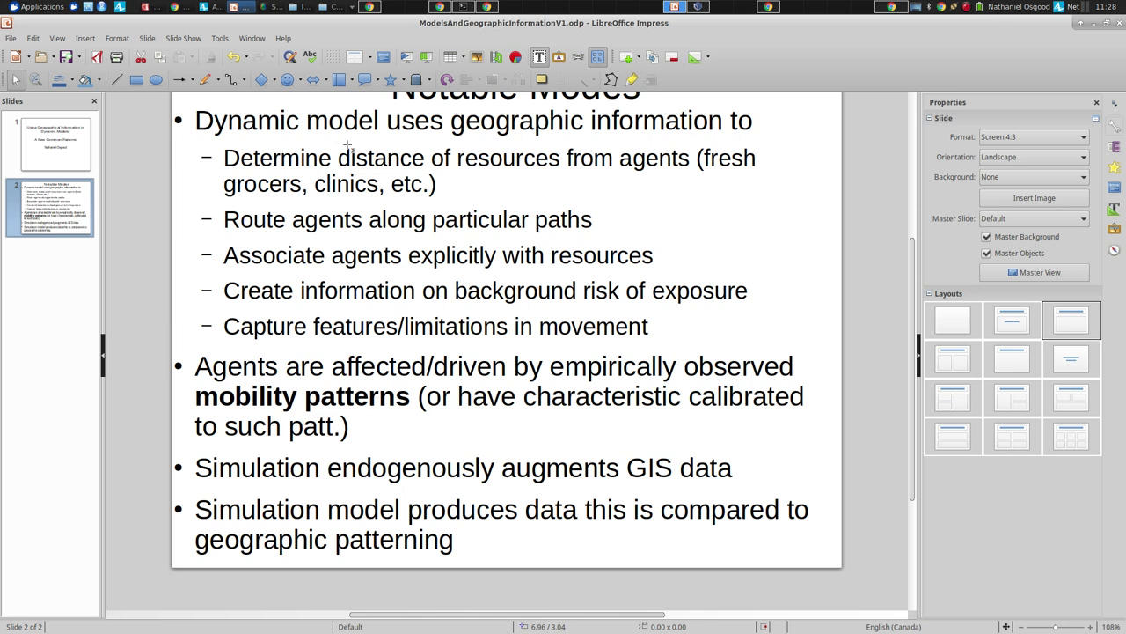
{"action": "left_click", "coordinate": [497, 106]}
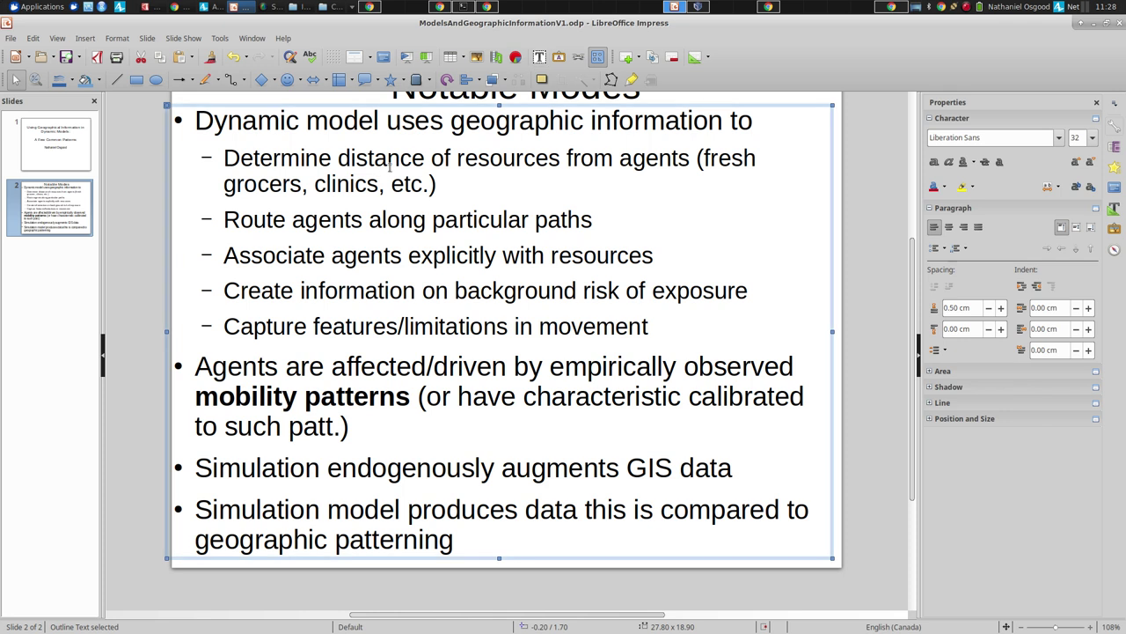
{"action": "key", "text": "alt+Tab"}
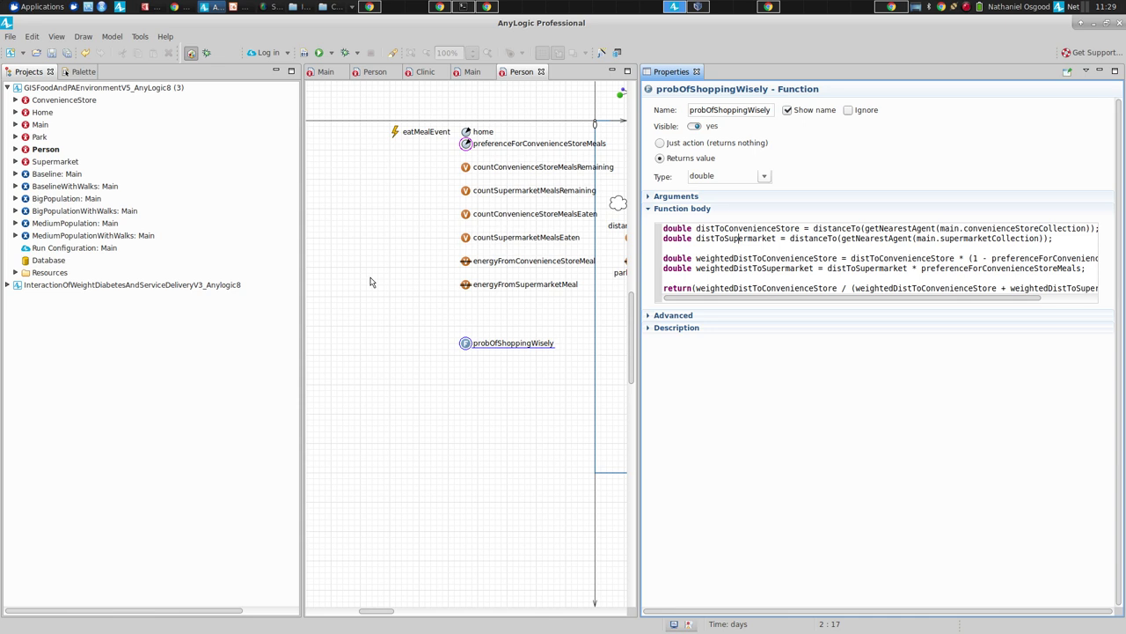
- Launch the Baseline experiment of the GIS food model and start its simulation
{"action": "left_click_drag", "start_coordinate": [364, 609], "coordinate": [497, 598]}
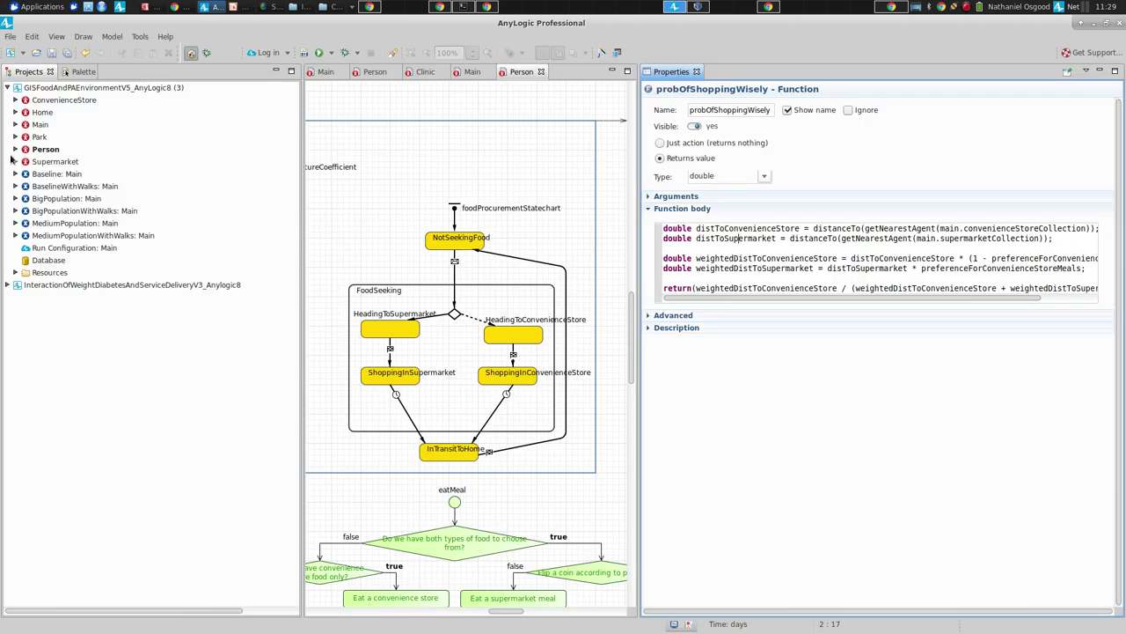
{"action": "right_click", "coordinate": [44, 176]}
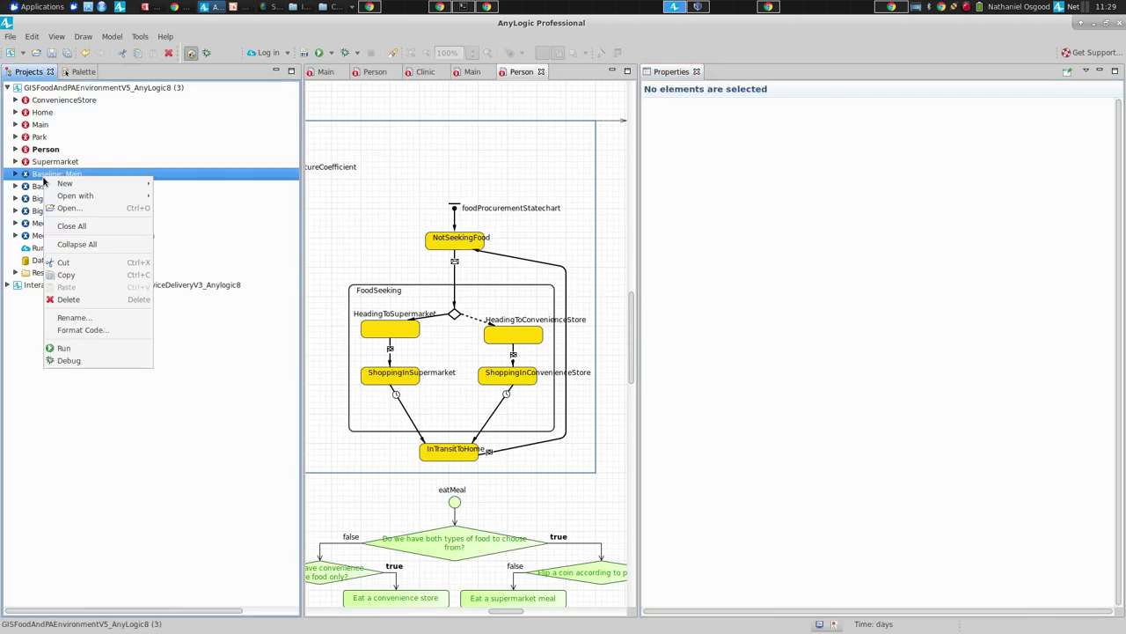
{"action": "left_click", "coordinate": [82, 329]}
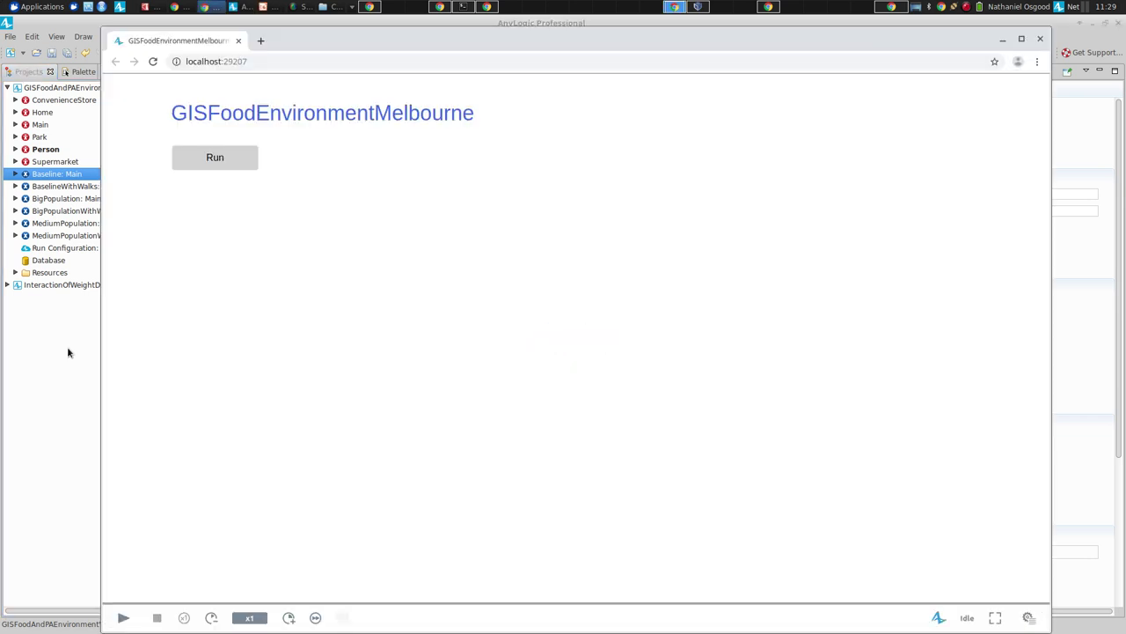
{"action": "left_click", "coordinate": [231, 155]}
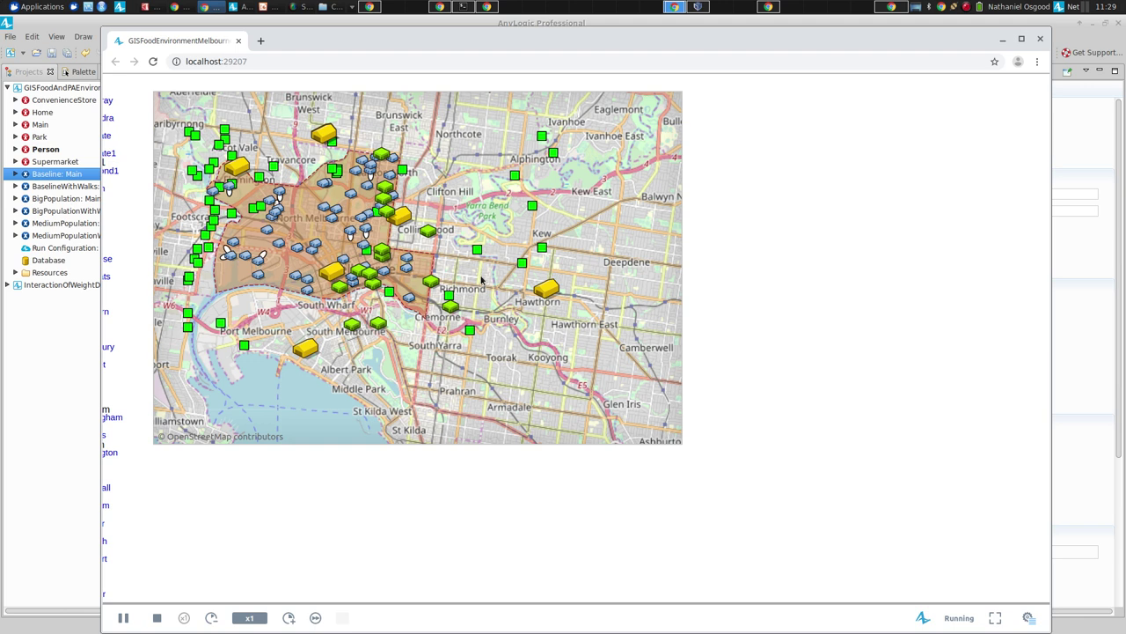
- Try to zoom in on the agents on the running simulation's map
{"action": "scroll", "coordinate": [480, 280], "scroll_direction": "up", "scroll_amount": 3}
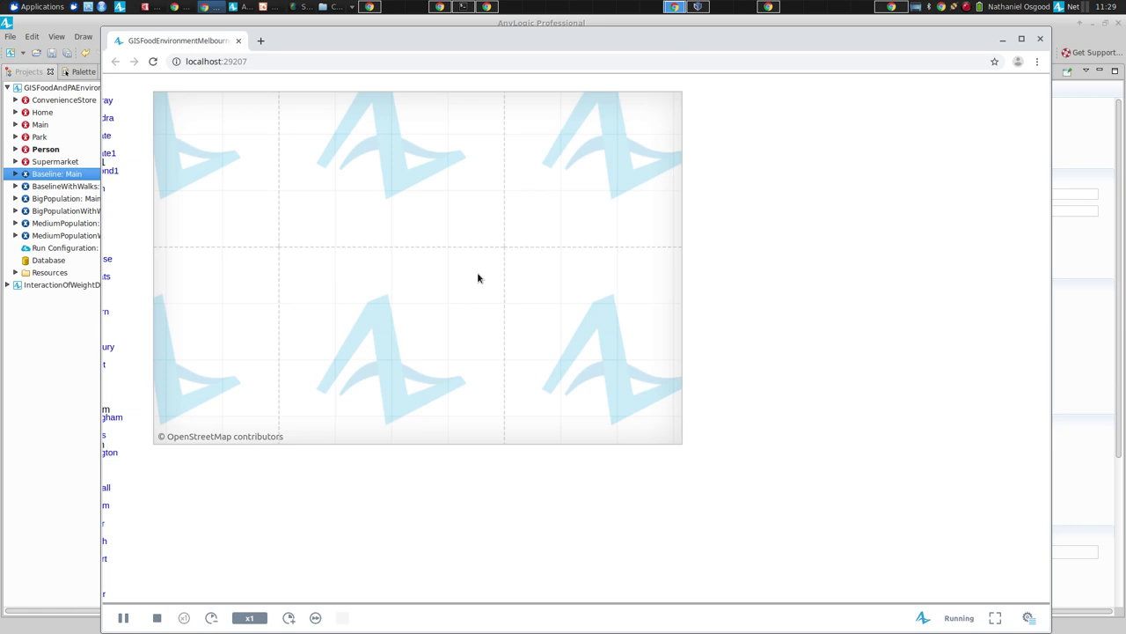
{"action": "scroll", "coordinate": [479, 278], "scroll_direction": "up", "scroll_amount": 1}
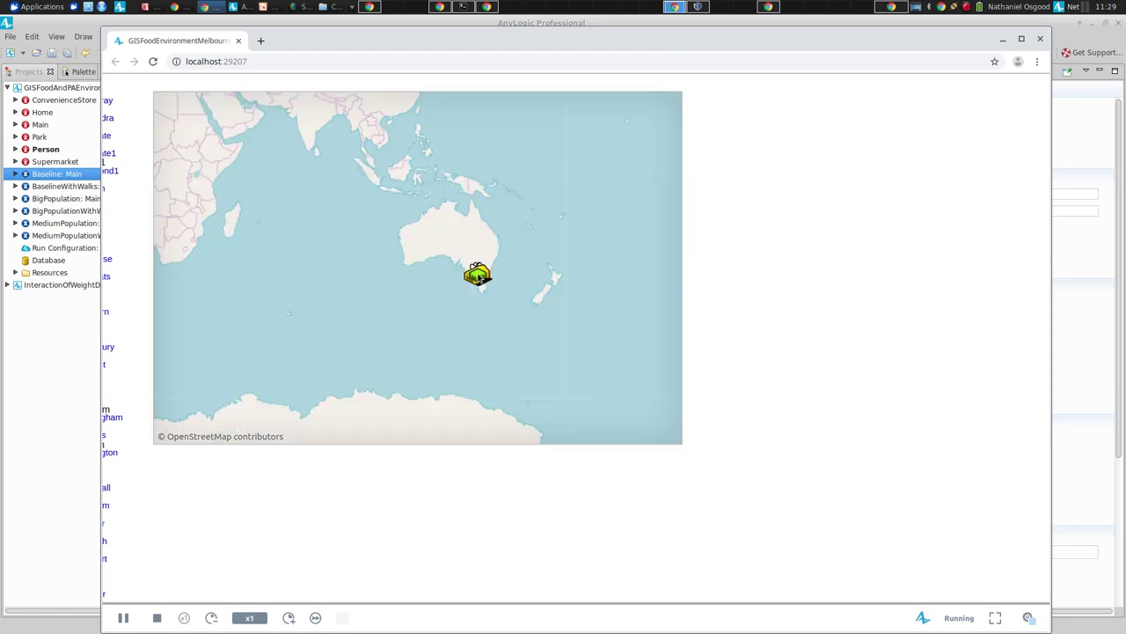
{"action": "scroll", "coordinate": [478, 276], "scroll_direction": "up", "scroll_amount": 1}
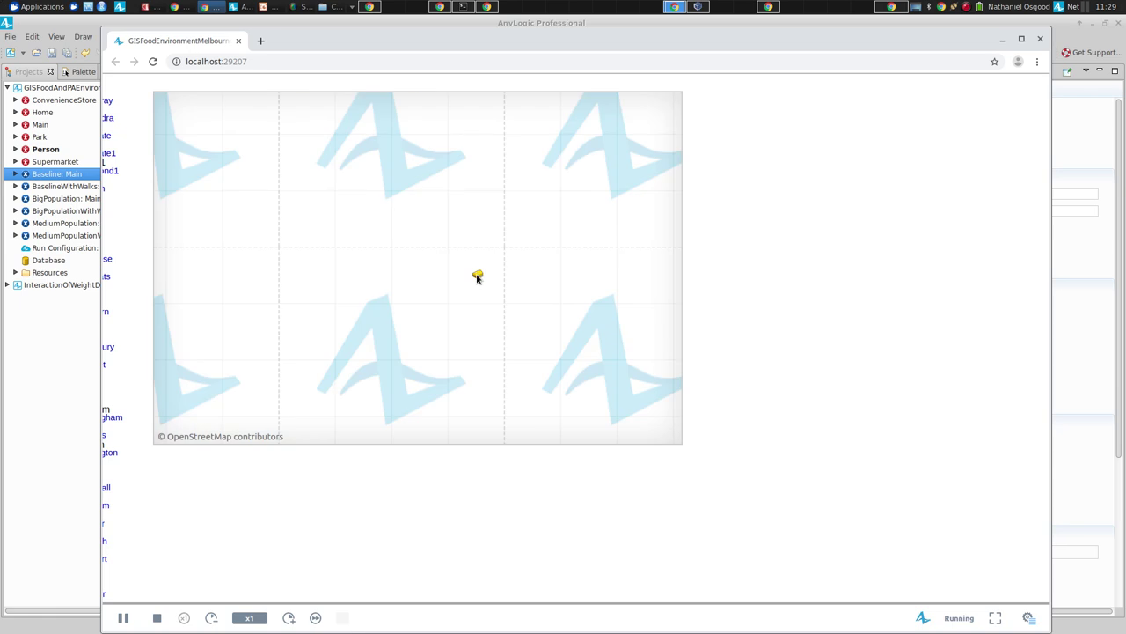
{"action": "scroll", "coordinate": [478, 277], "scroll_direction": "up", "scroll_amount": 1}
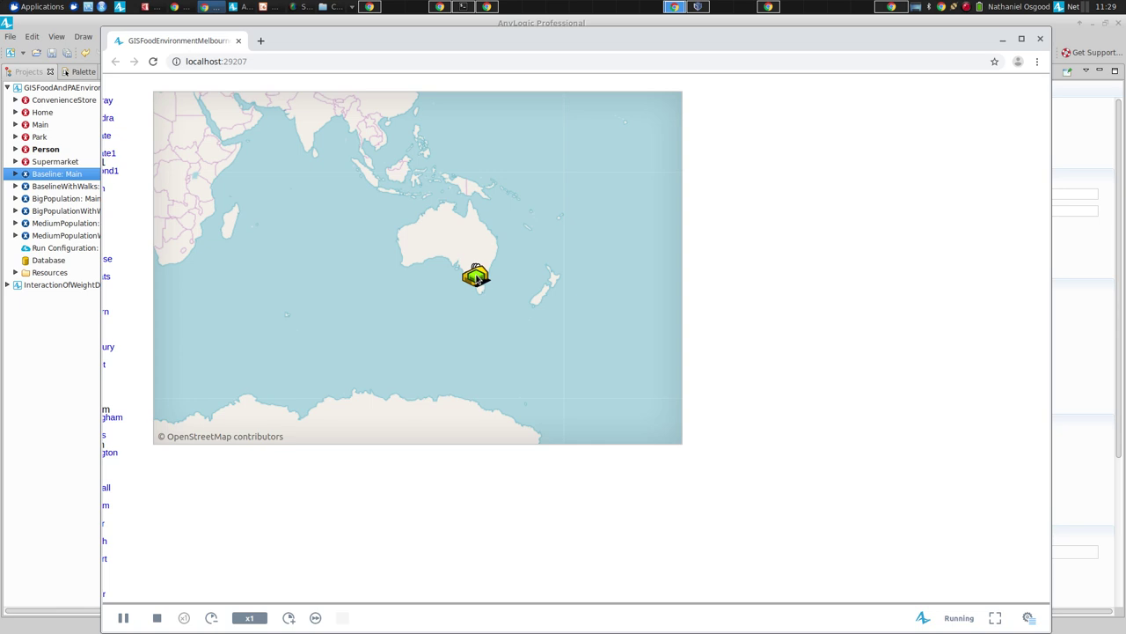
{"action": "scroll", "coordinate": [482, 272], "scroll_direction": "up", "scroll_amount": 1}
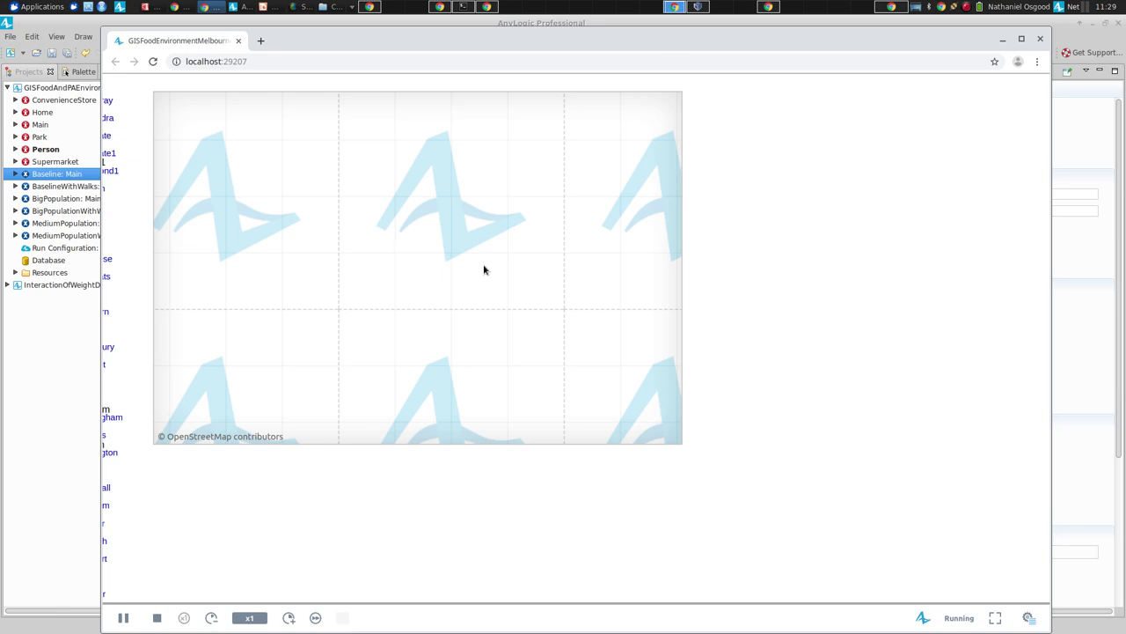
- Relaunch the Baseline experiment and start a fresh simulation run
{"action": "left_click", "coordinate": [55, 175]}
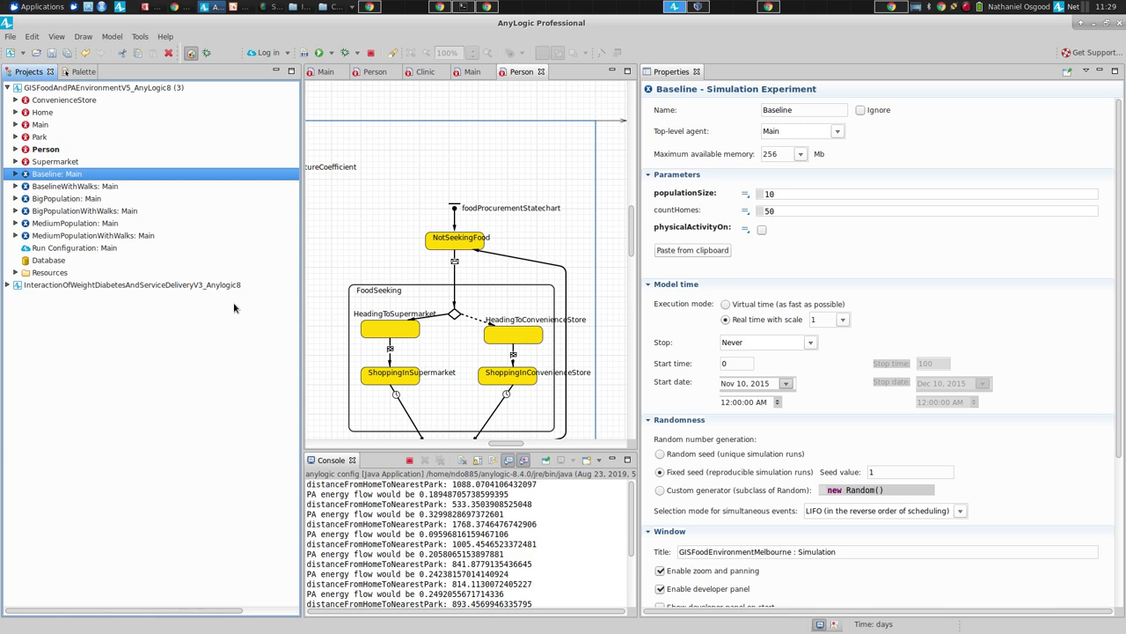
{"action": "right_click", "coordinate": [58, 174]}
{"action": "left_click", "coordinate": [77, 341]}
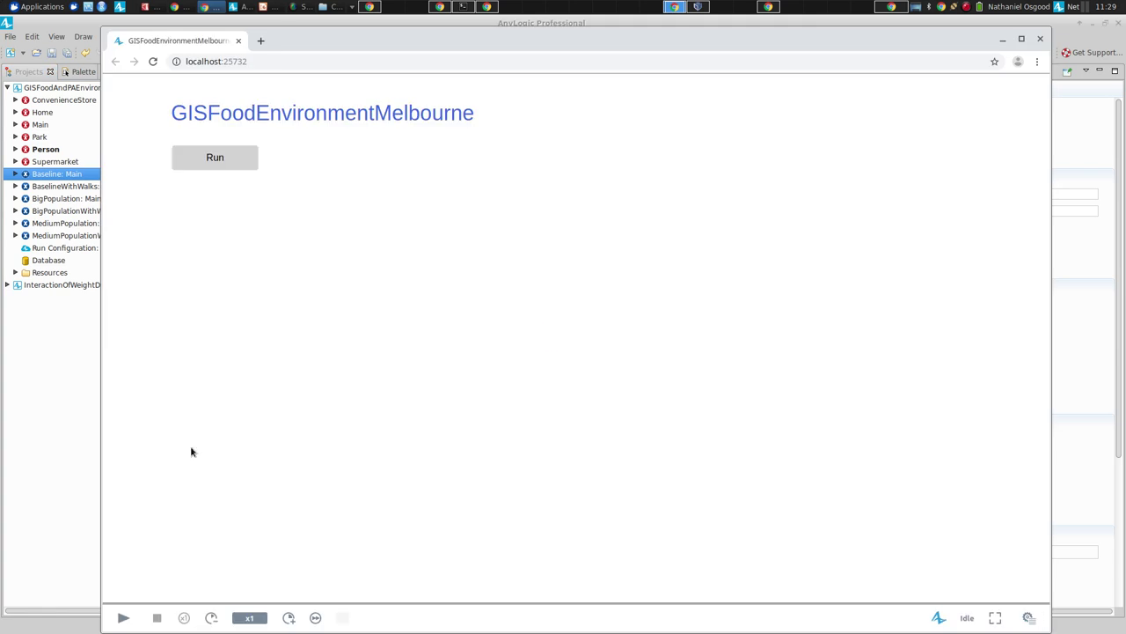
{"action": "left_click", "coordinate": [222, 157]}
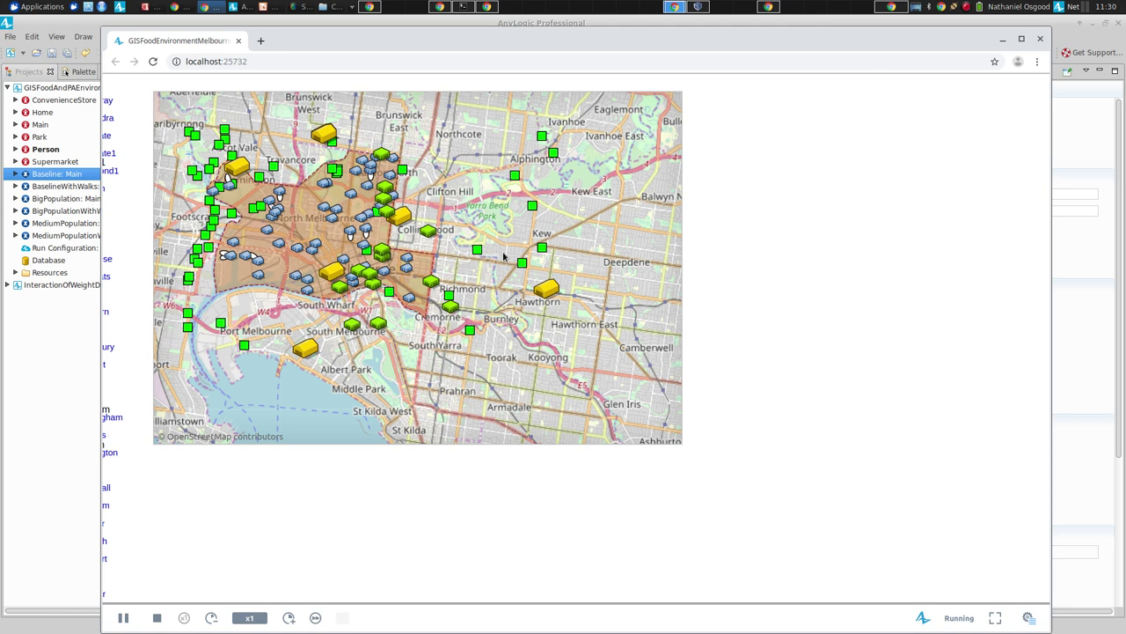
- Display the developer panel of the running simulation and magnify the Melbourne map view to 1000%
{"action": "left_click_drag", "start_coordinate": [492, 270], "coordinate": [592, 300]}
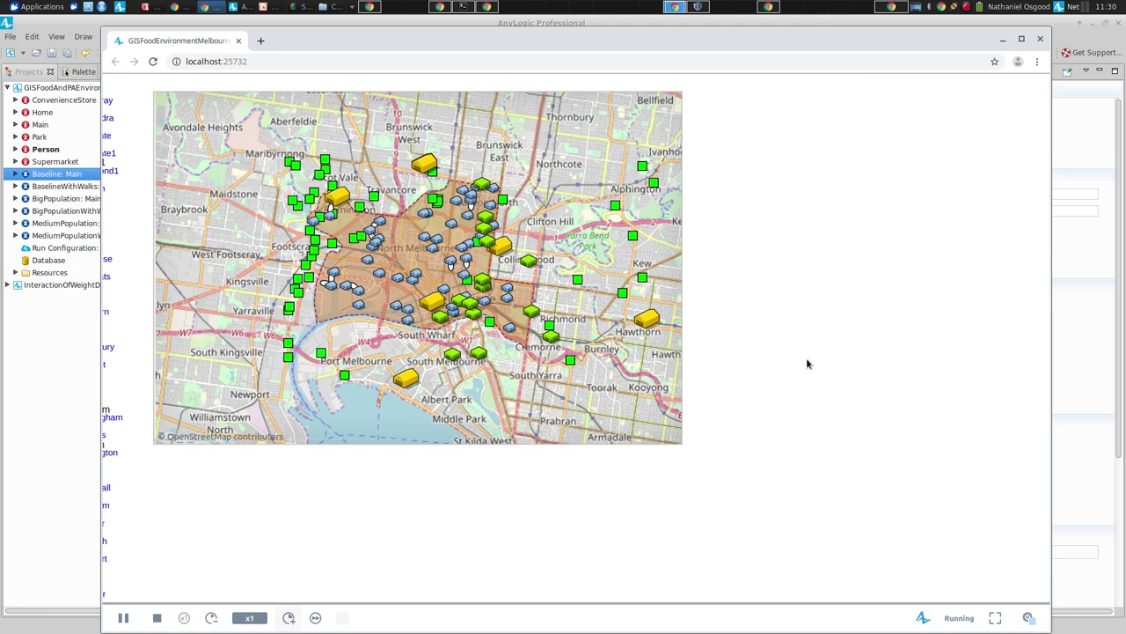
{"action": "left_click", "coordinate": [1028, 618]}
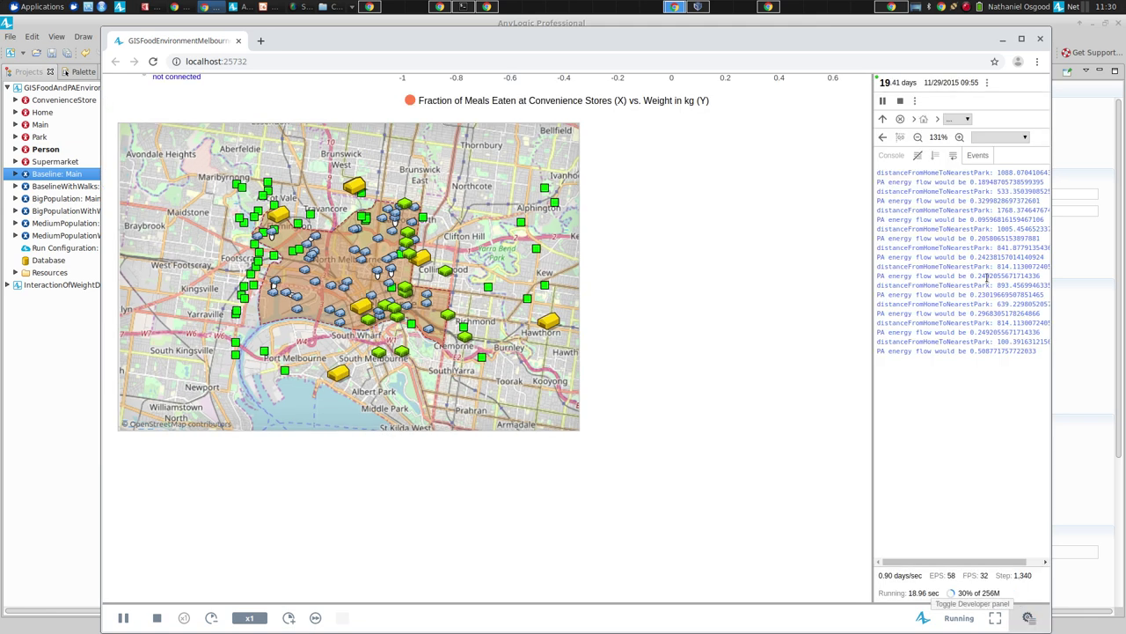
{"action": "left_click", "coordinate": [960, 137]}
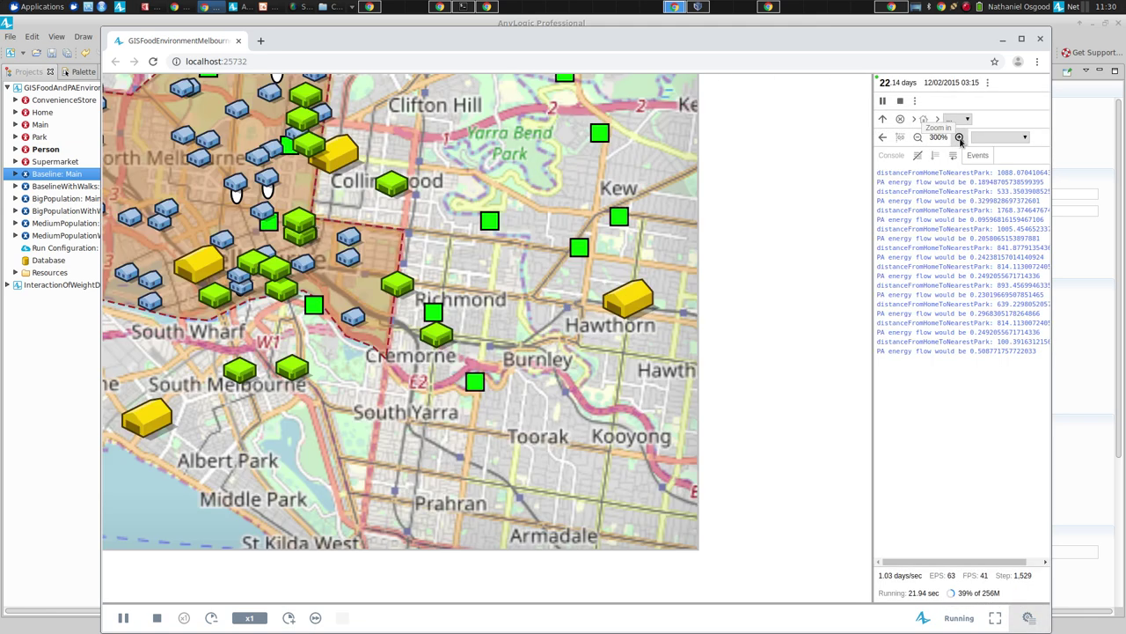
{"action": "left_click", "coordinate": [959, 138]}
{"action": "left_click", "coordinate": [960, 137]}
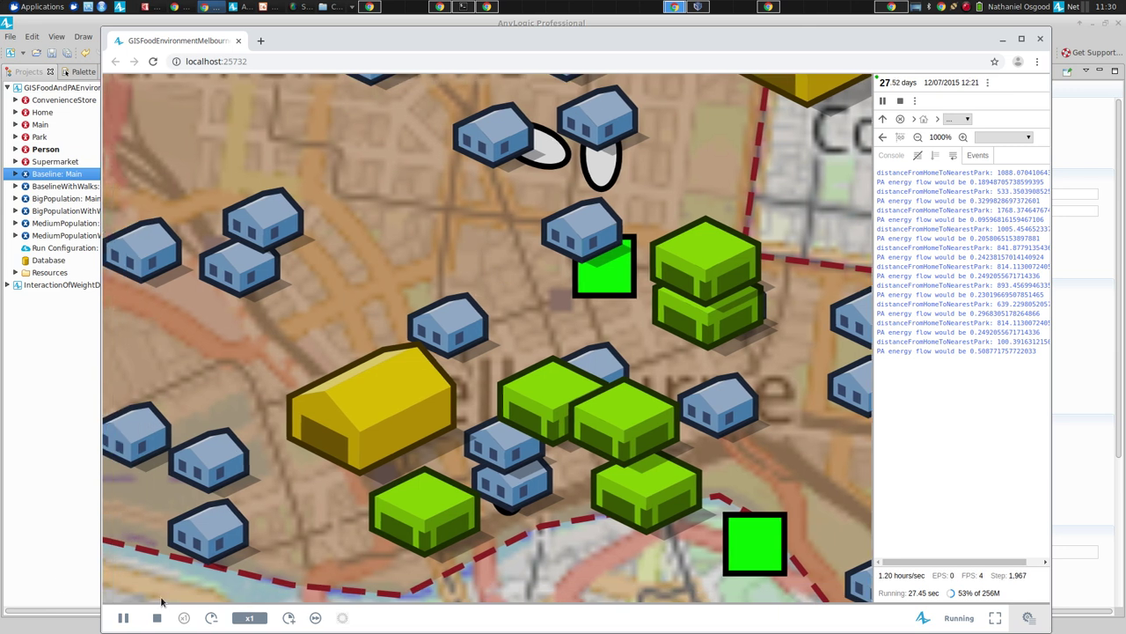
- Slow the simulation to x1/5 speed and watch the agents around the central Melbourne stores
{"action": "left_click", "coordinate": [211, 618]}
{"action": "left_click", "coordinate": [211, 617]}
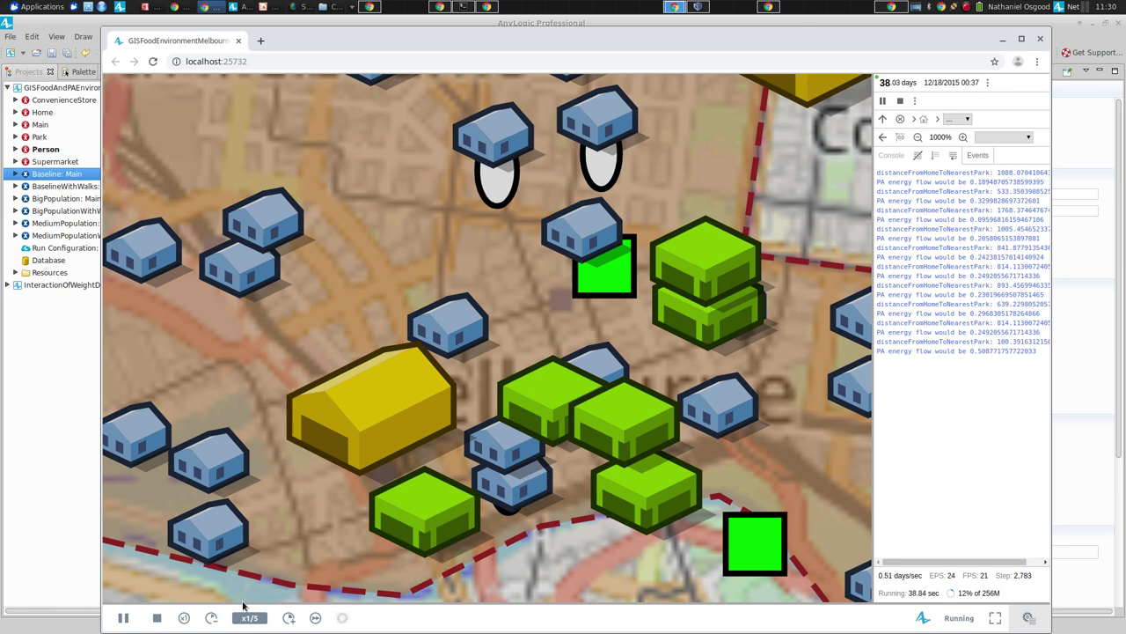
{"action": "left_click_drag", "start_coordinate": [411, 349], "coordinate": [489, 371]}
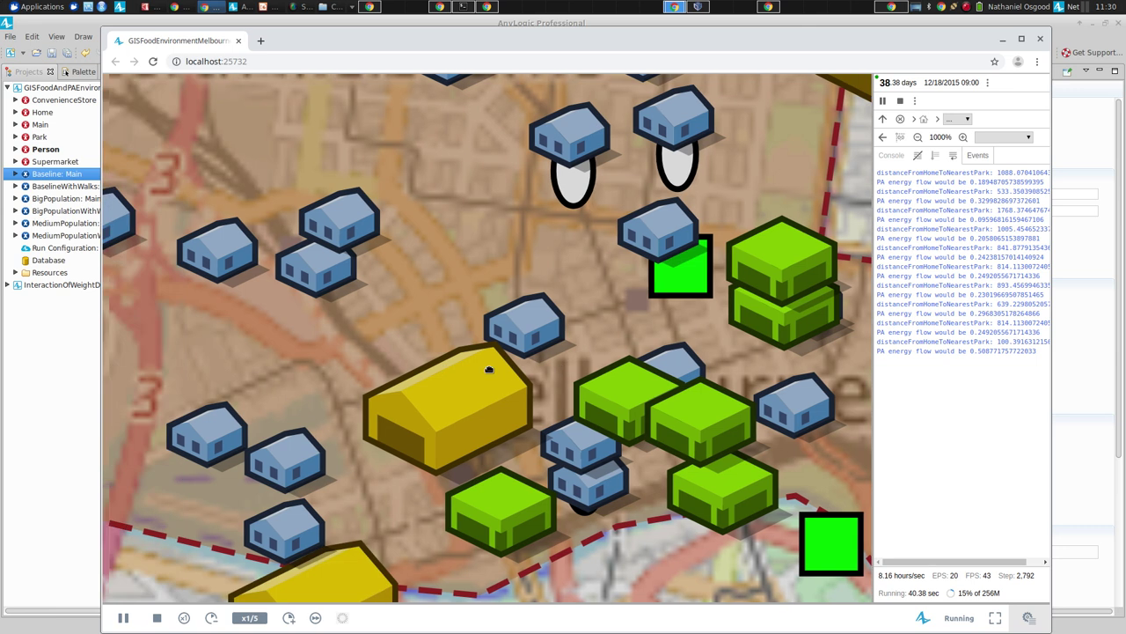
- Slow the running simulation to x1/10 speed and view the energy and weight stock-and-flow section of the Person agent's diagram
{"action": "left_click", "coordinate": [212, 617]}
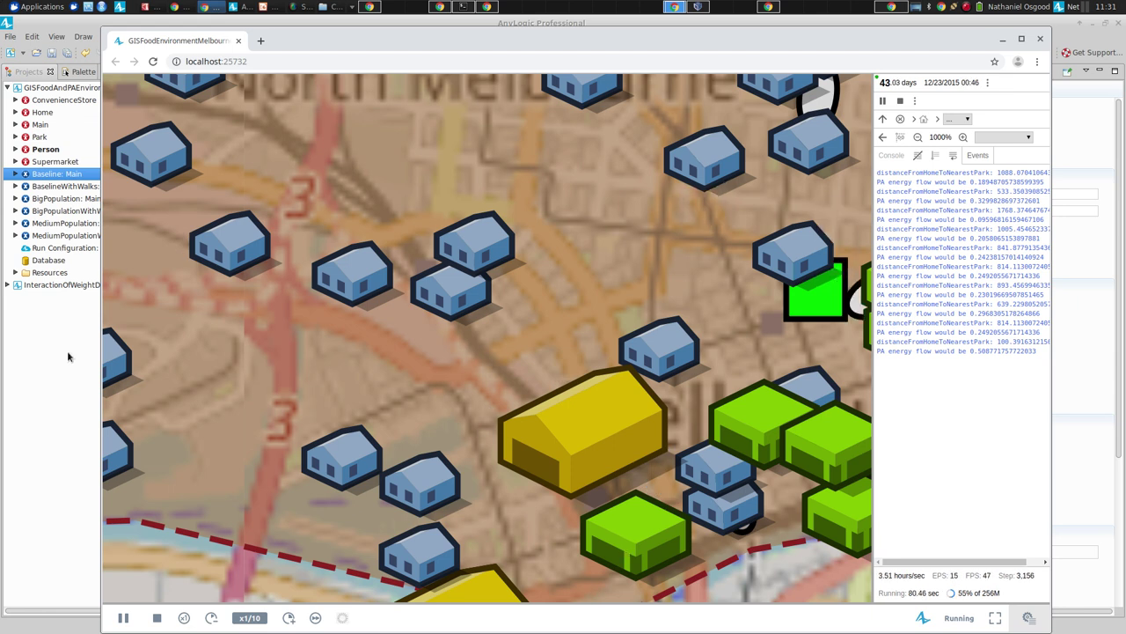
{"action": "left_click", "coordinate": [66, 351]}
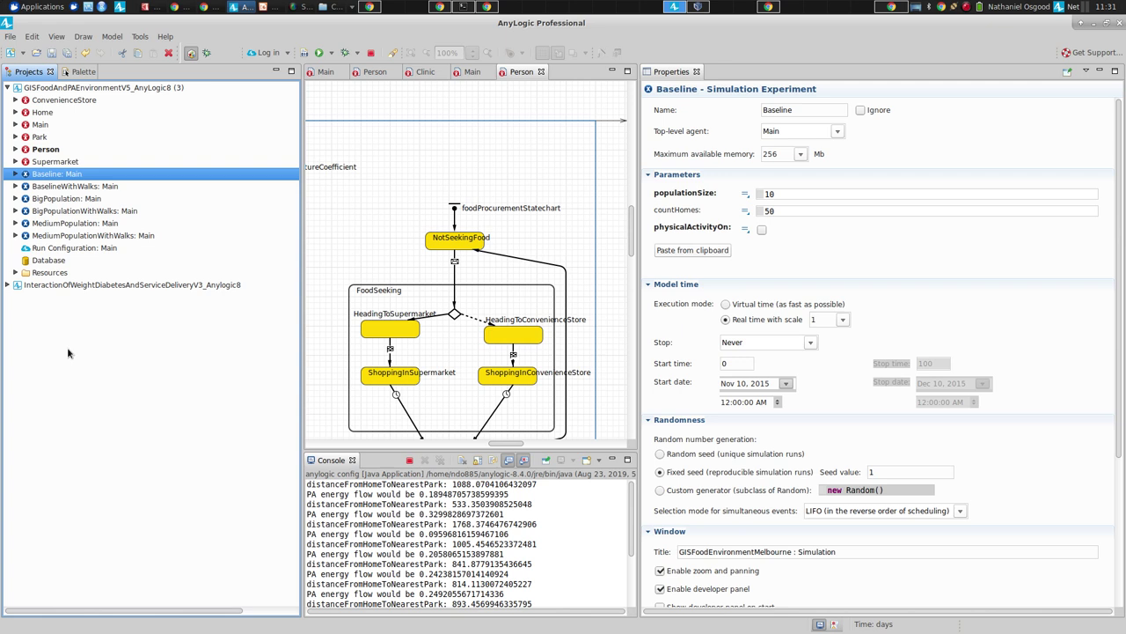
{"action": "left_click", "coordinate": [41, 148]}
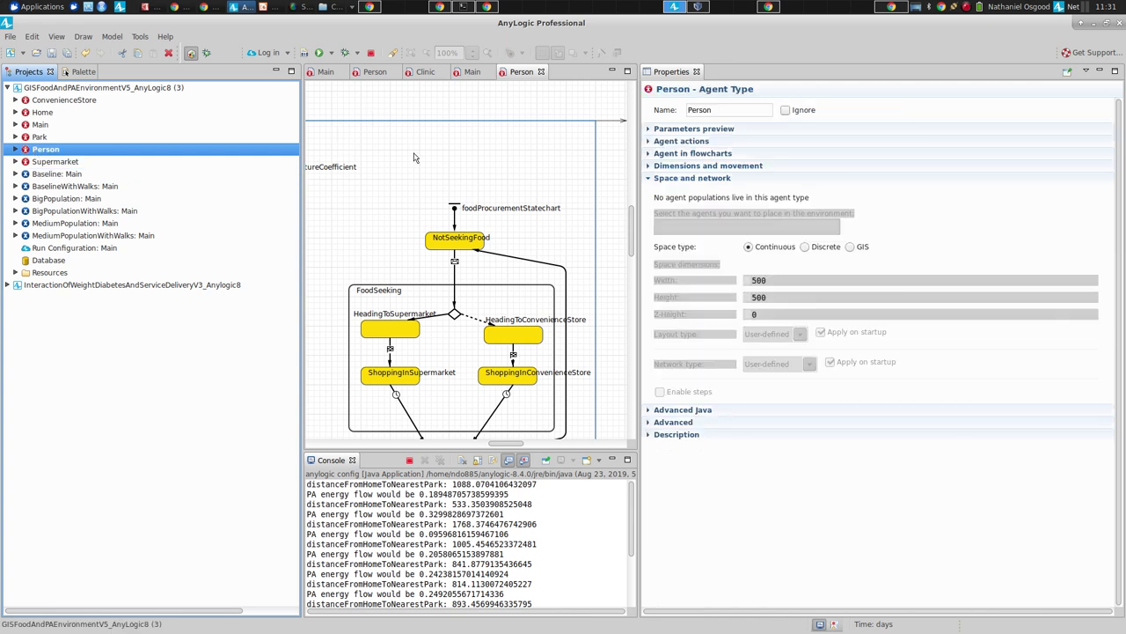
{"action": "left_click_drag", "start_coordinate": [501, 444], "coordinate": [412, 444]}
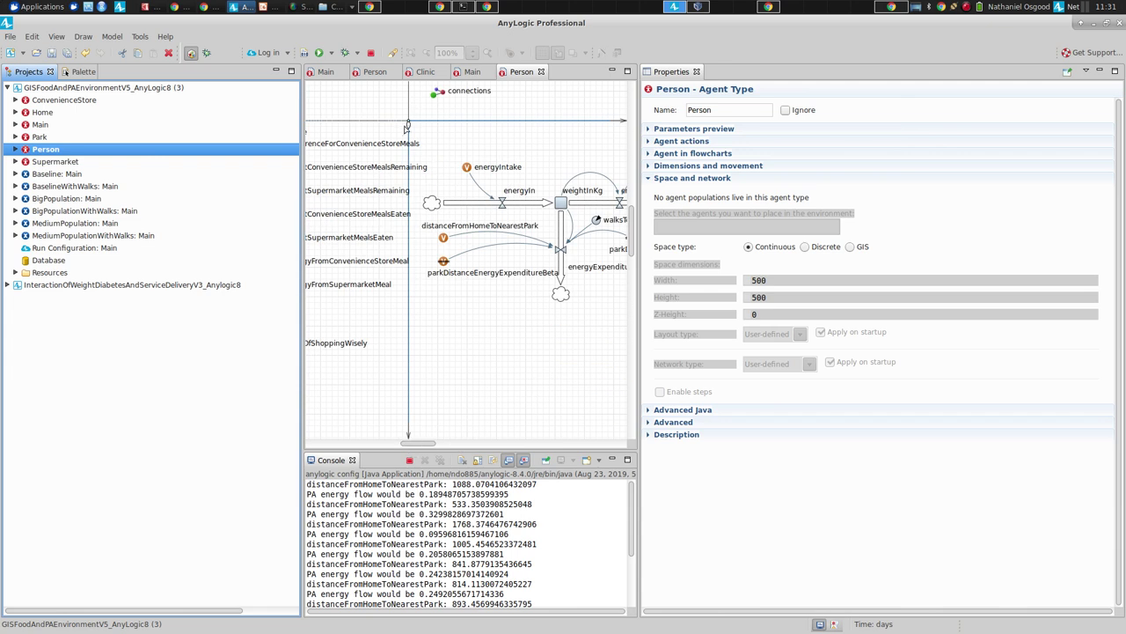
{"action": "key", "text": "alt+Tab"}
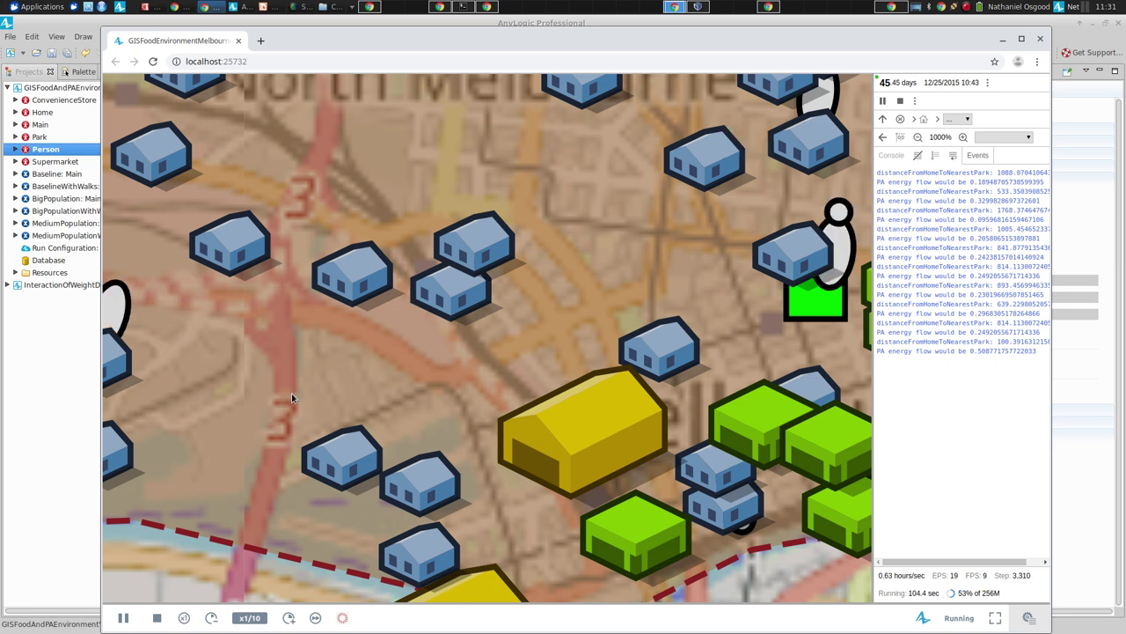
{"action": "key", "text": "alt+Tab"}
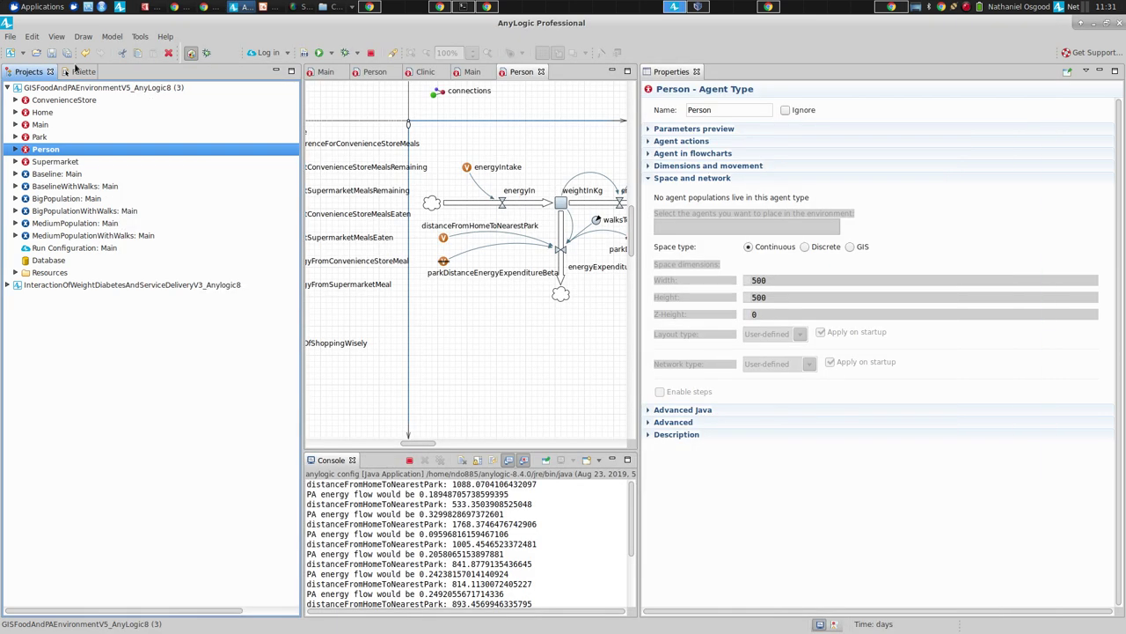
- Open Main, select its GIS map and examine the routing settings, including the available road types
{"action": "left_click", "coordinate": [40, 126]}
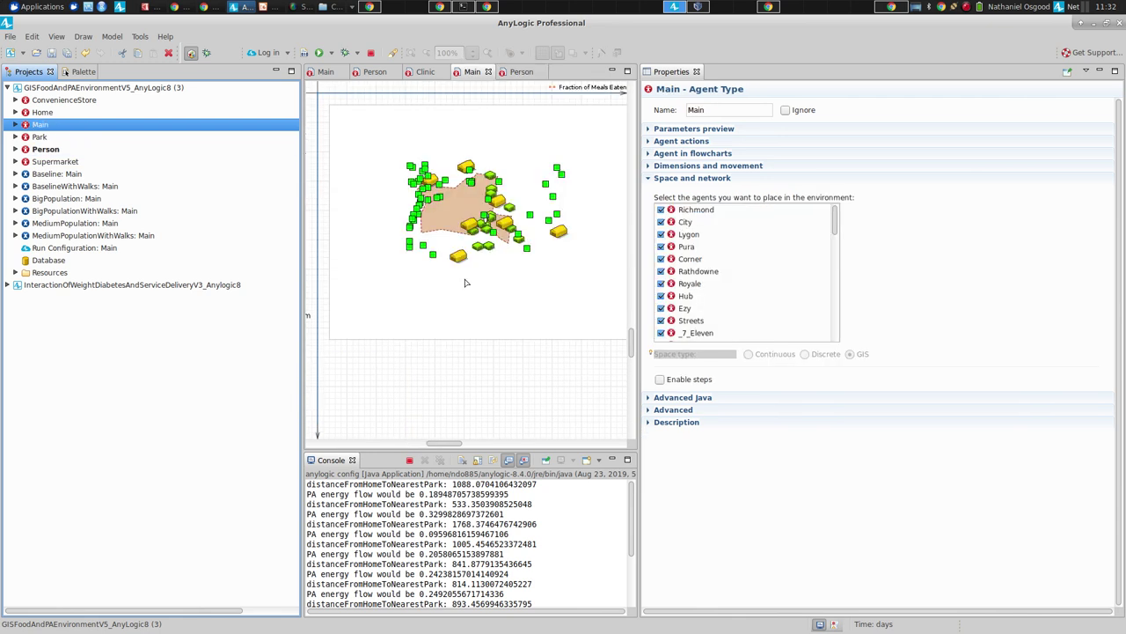
{"action": "left_click", "coordinate": [466, 282]}
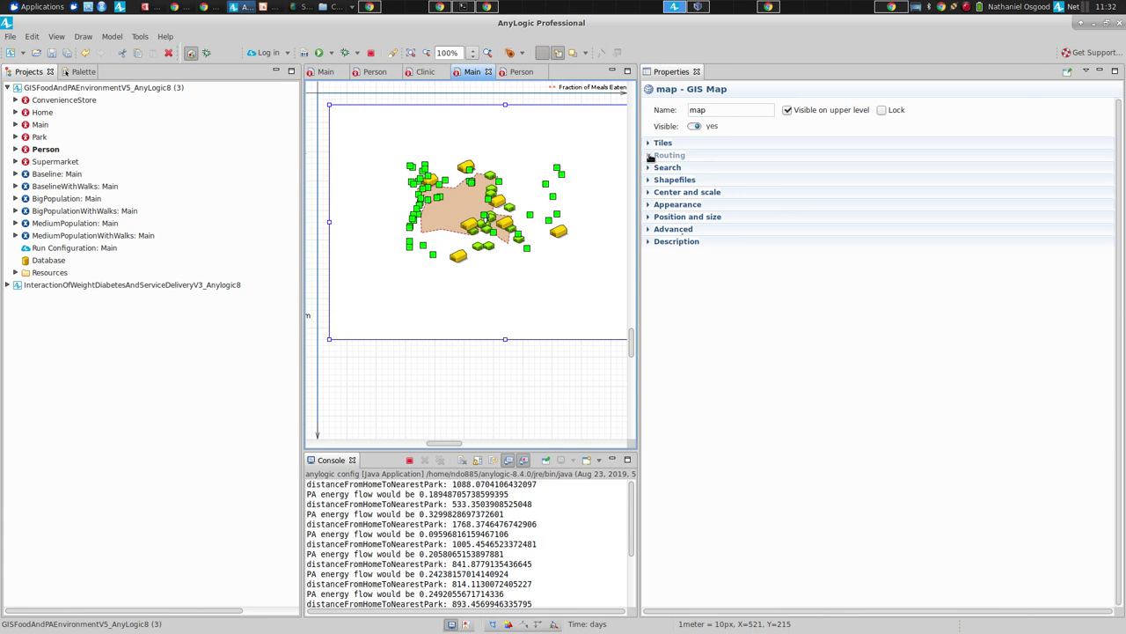
{"action": "left_click", "coordinate": [651, 155]}
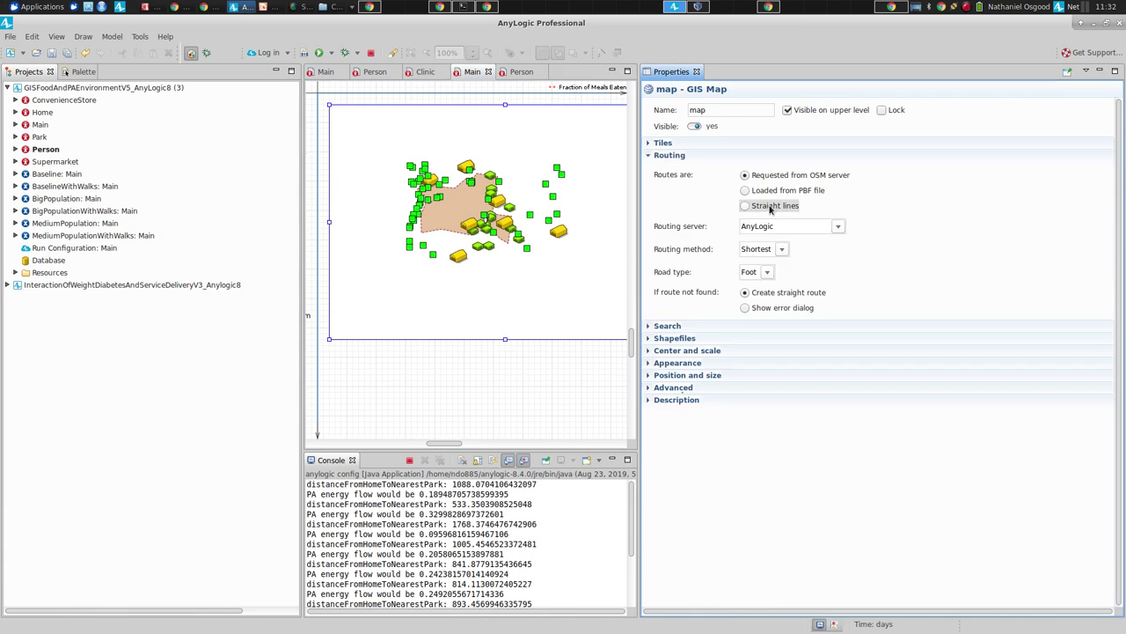
{"action": "left_click", "coordinate": [766, 273]}
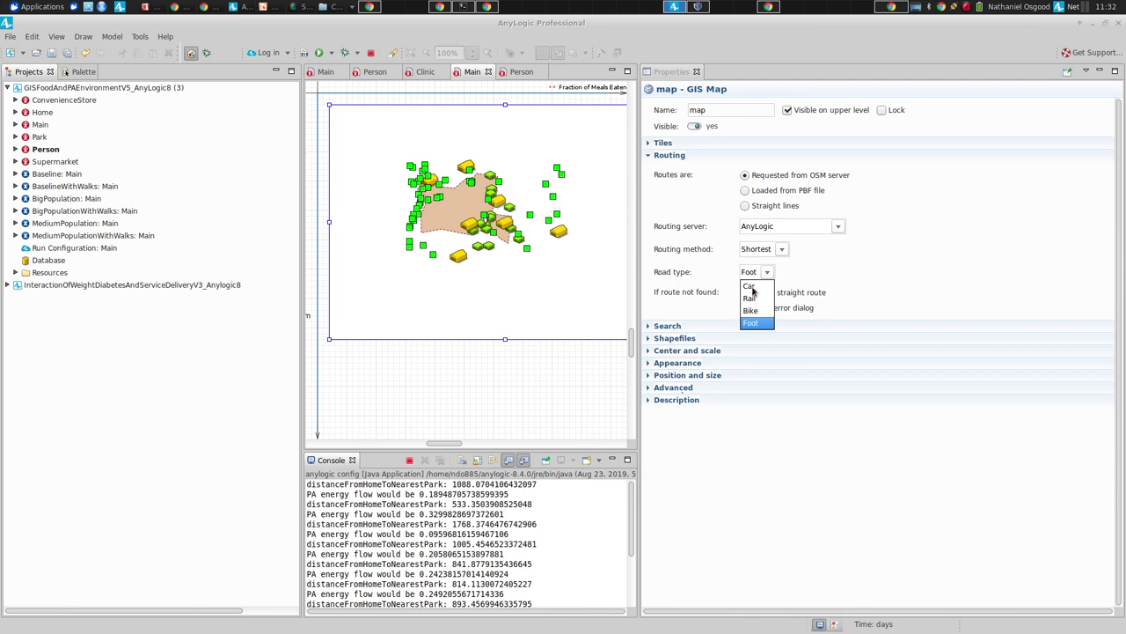
{"action": "left_click", "coordinate": [701, 293]}
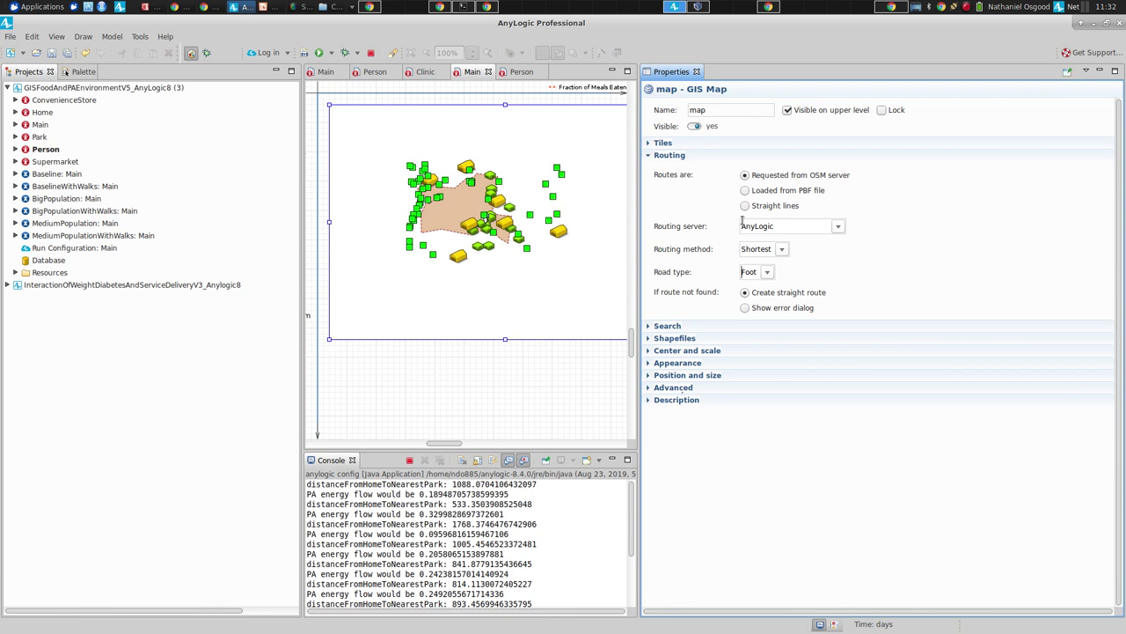
{"action": "left_click", "coordinate": [766, 272]}
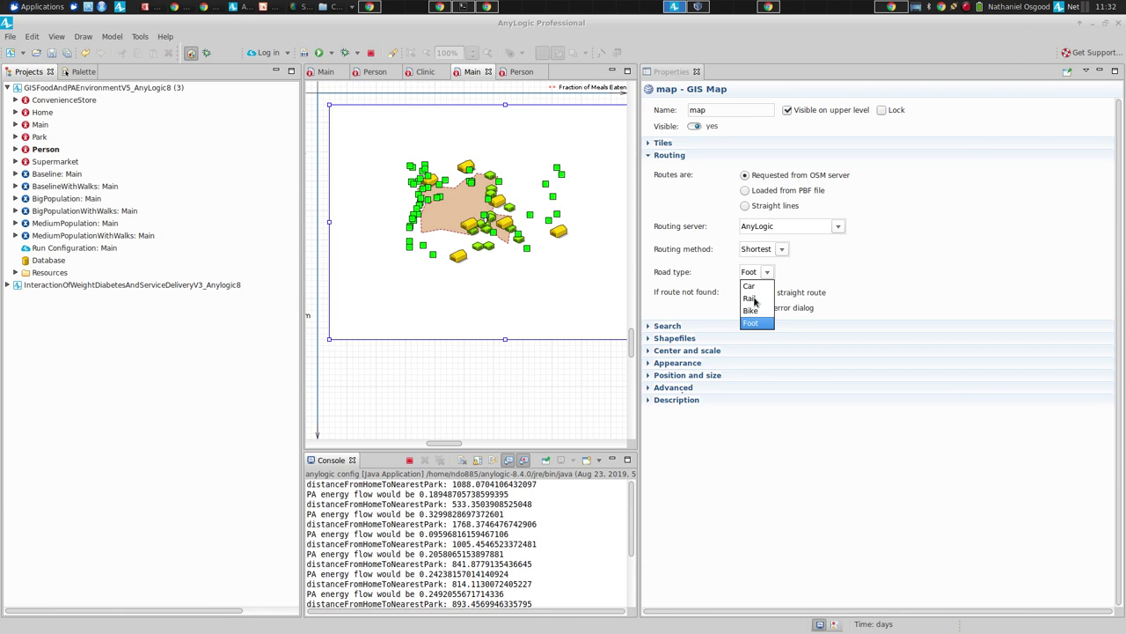
{"action": "left_click", "coordinate": [734, 420]}
- Close the Melbourne simulation window and switch to the LibreOffice Impress presentation to bring up its slide show commands
{"action": "key", "text": "alt+Tab"}
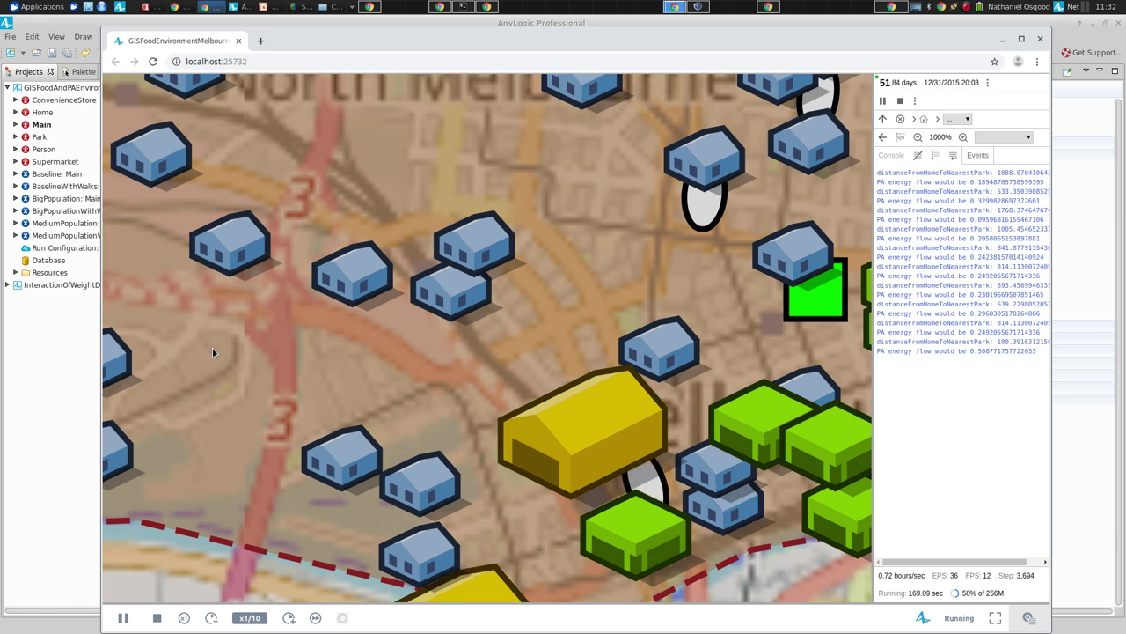
{"action": "key", "text": "alt+F4"}
{"action": "key", "text": "alt+Tab"}
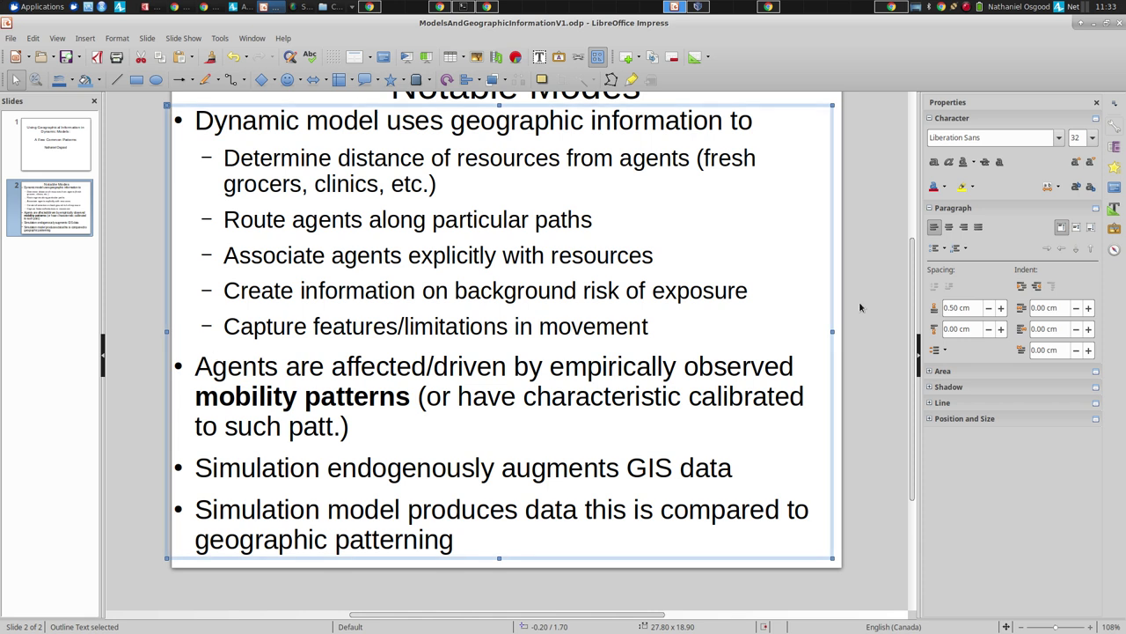
{"action": "left_click", "coordinate": [220, 38]}
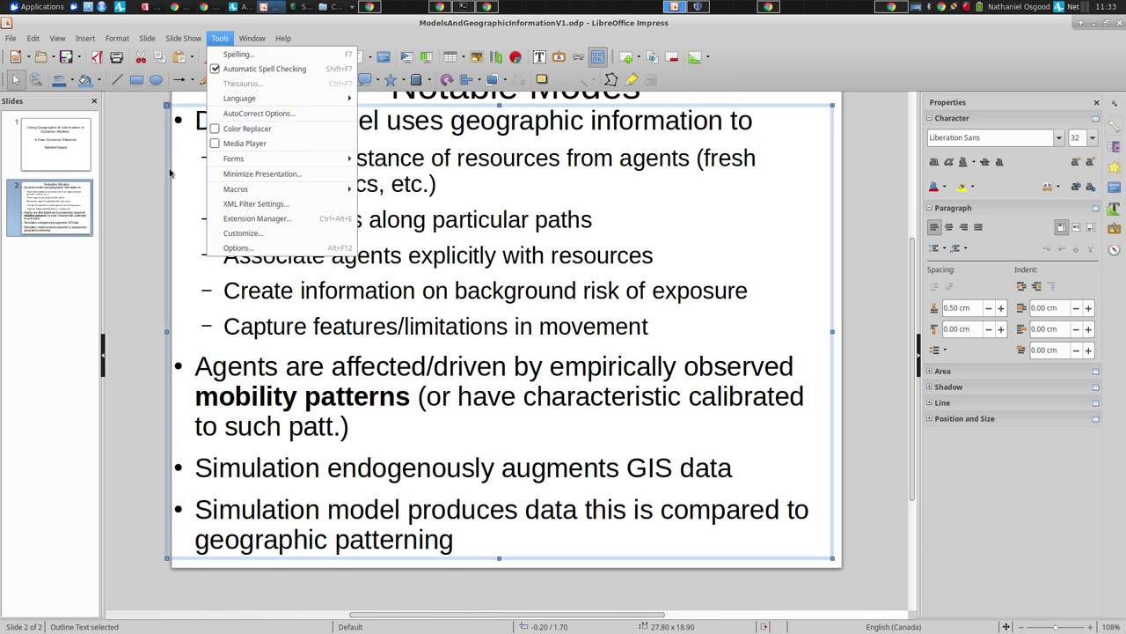
{"action": "left_click", "coordinate": [220, 38]}
{"action": "left_click", "coordinate": [184, 39]}
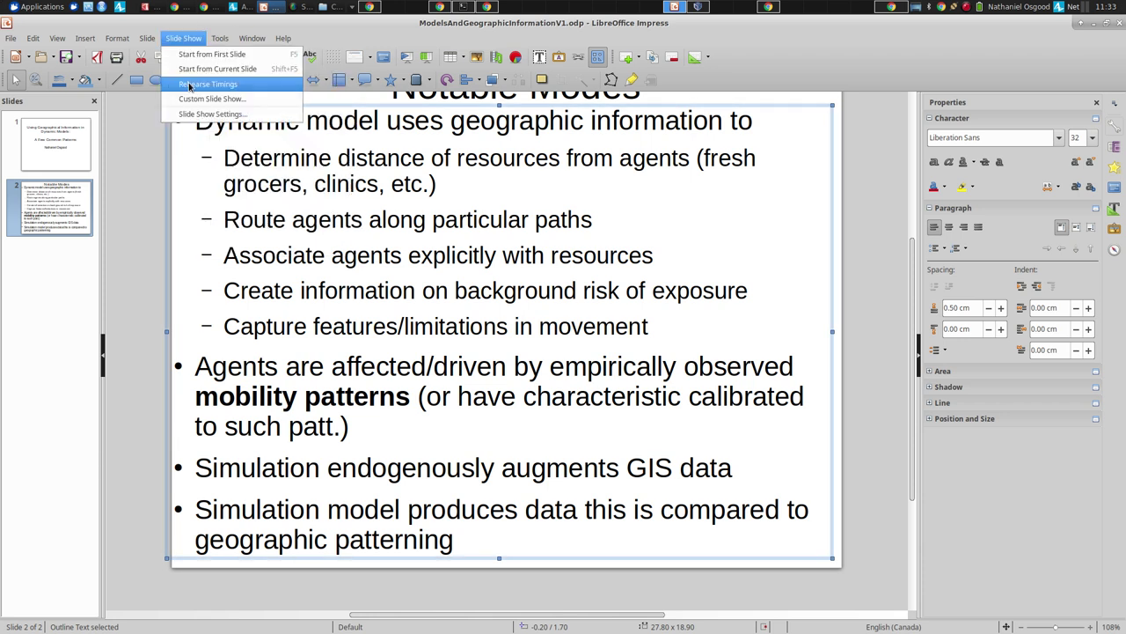
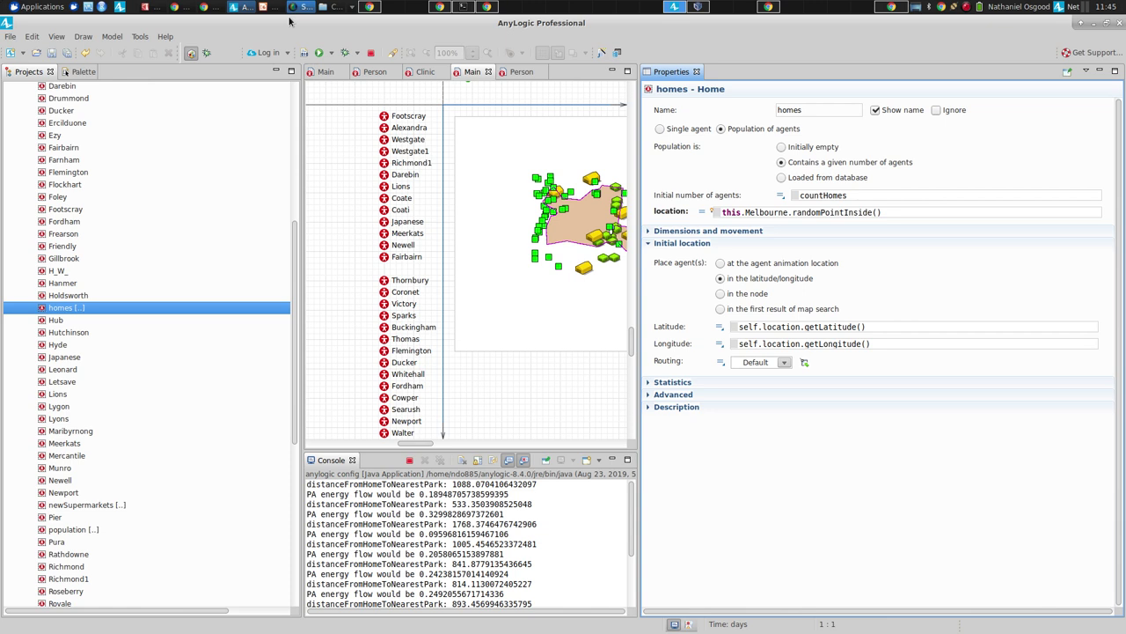
- Open the Wandering Elephants model from AnyLogic's example models
{"action": "left_click", "coordinate": [163, 37]}
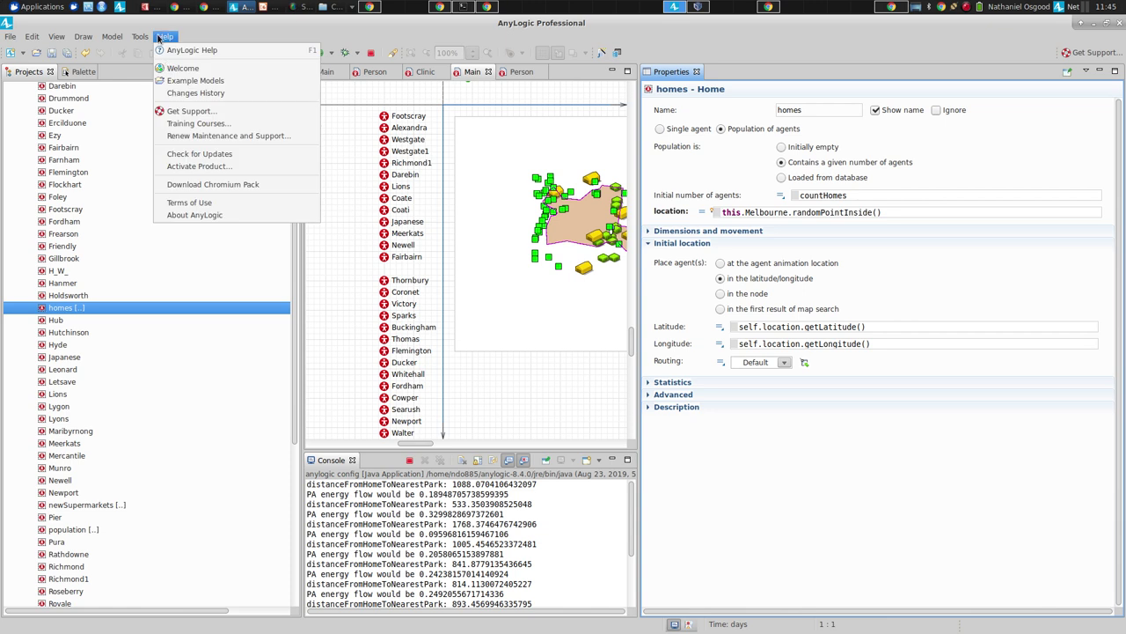
{"action": "left_click", "coordinate": [183, 81]}
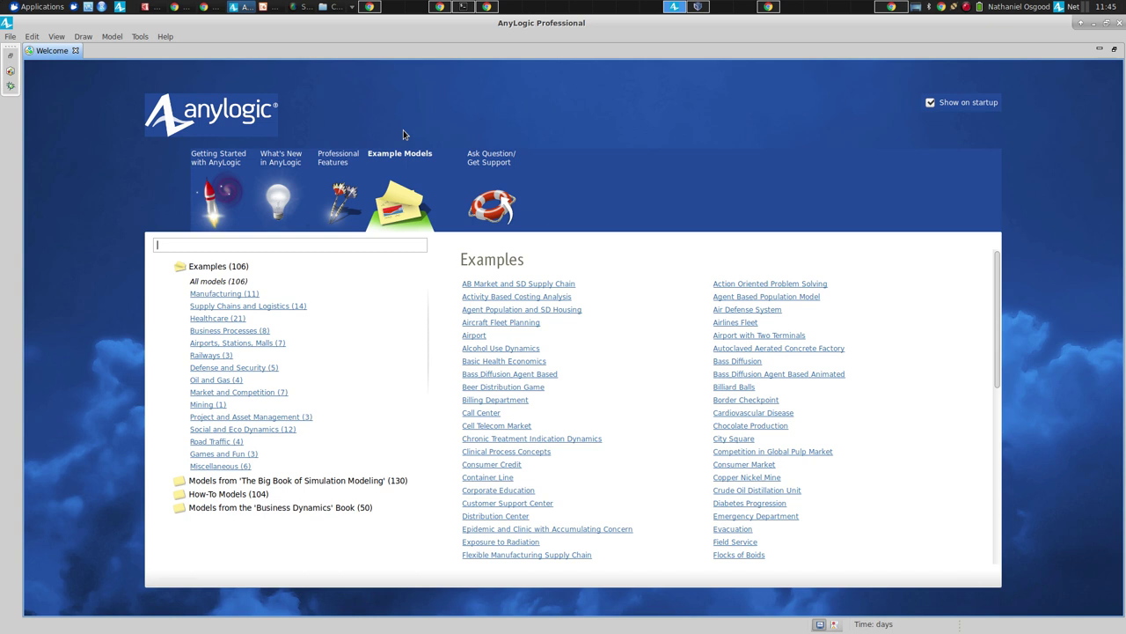
{"action": "scroll", "coordinate": [995, 370], "scroll_direction": "down", "scroll_amount": 10}
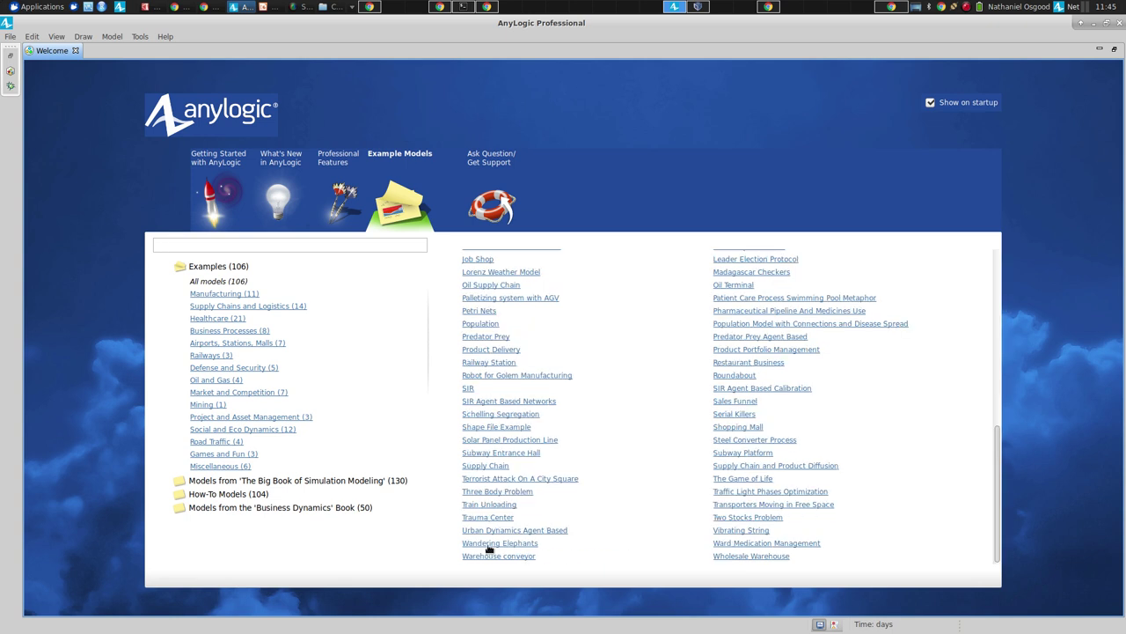
{"action": "key", "text": "ctrl+w"}
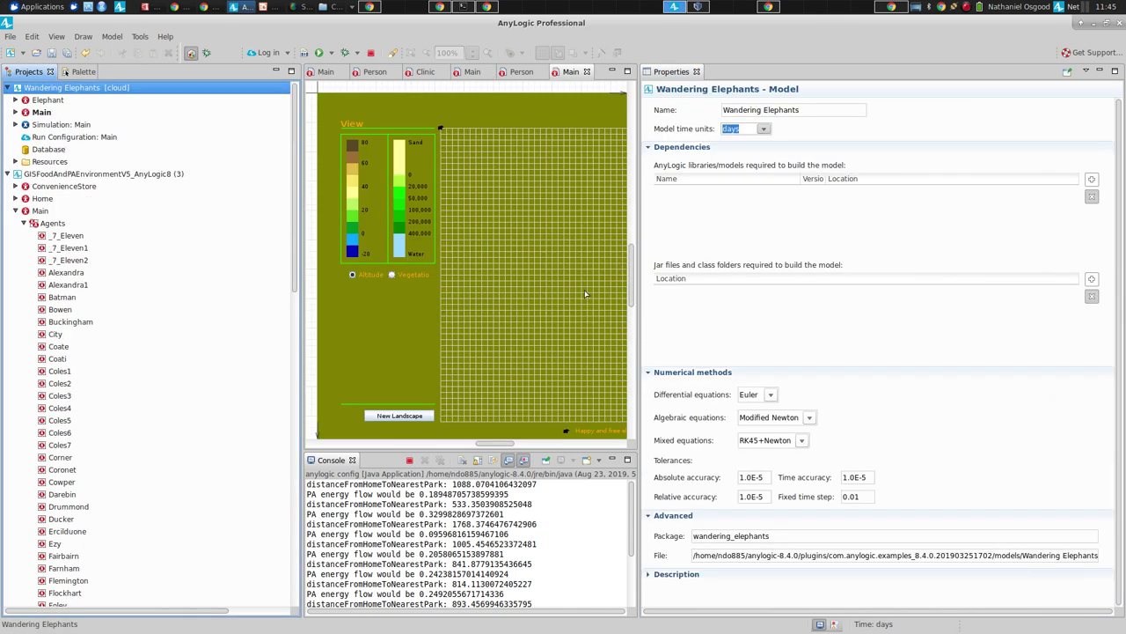
- Run the Wandering Elephants Simulation experiment and switch its landscape display to the Vegetation layer
{"action": "right_click", "coordinate": [40, 125]}
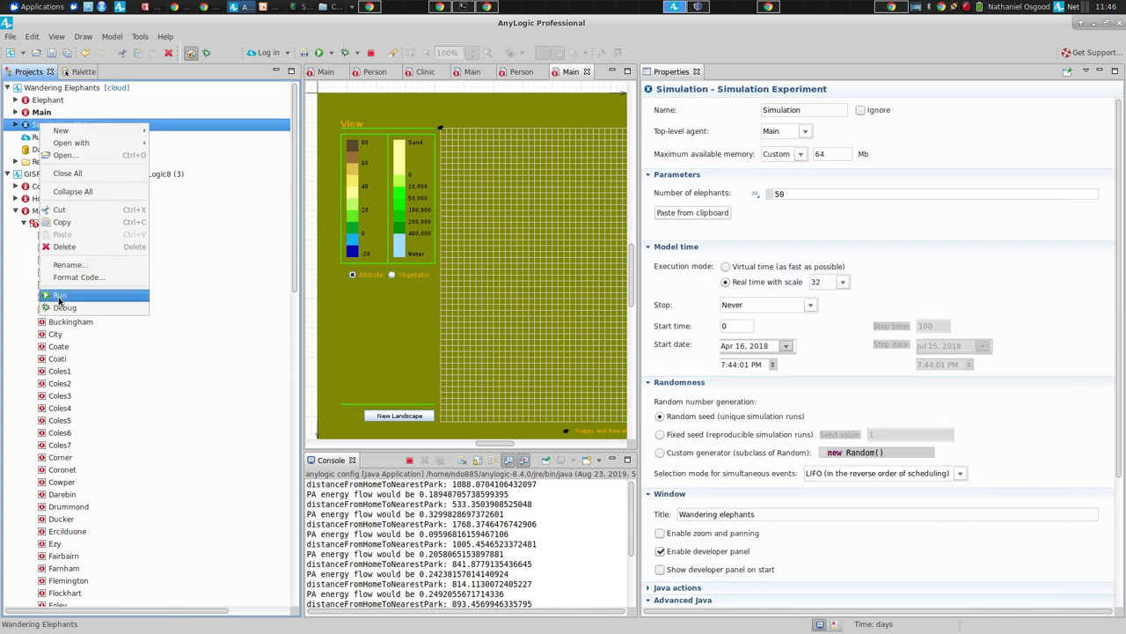
{"action": "left_click", "coordinate": [59, 295]}
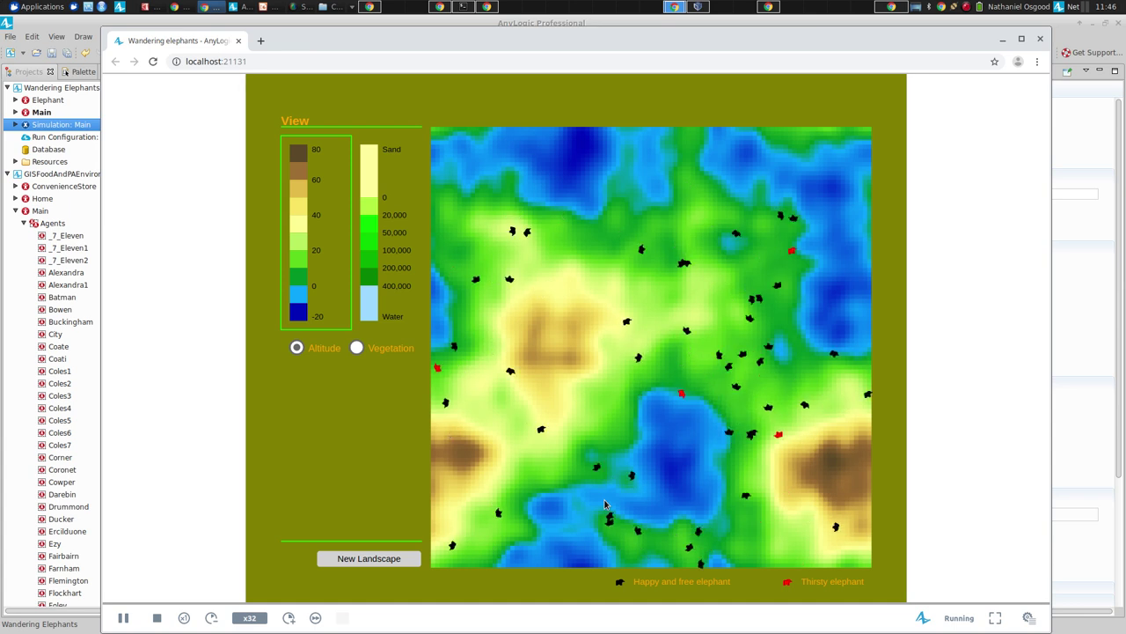
{"action": "left_click", "coordinate": [356, 348]}
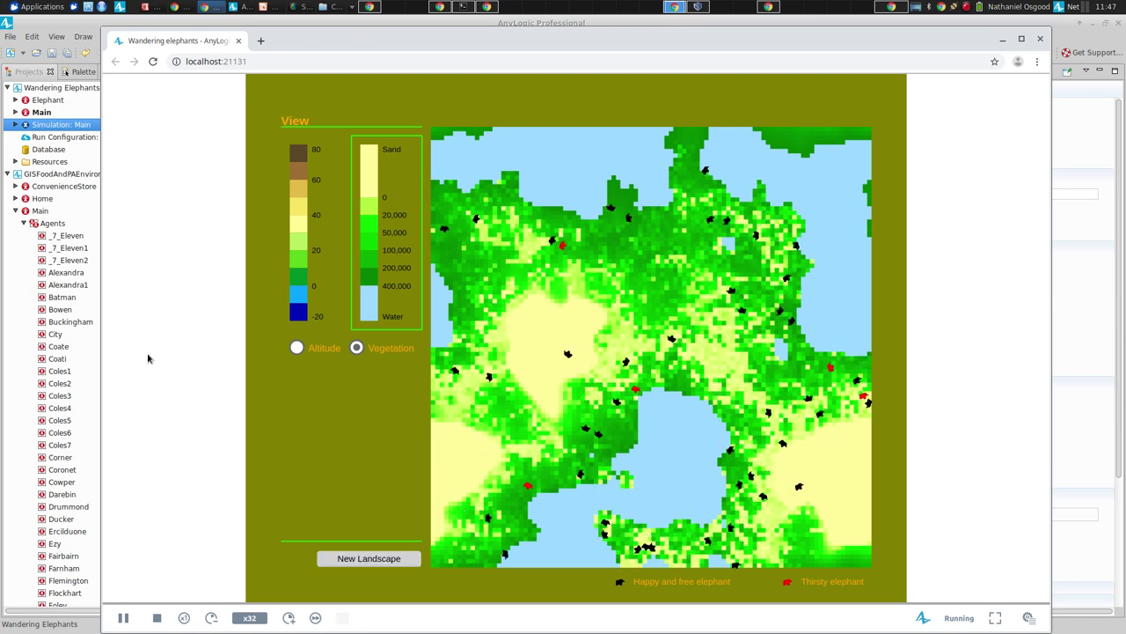
- Speed up the elephant simulation through x50, x250 and x1000, ending in virtual time mode
{"action": "left_click", "coordinate": [290, 618]}
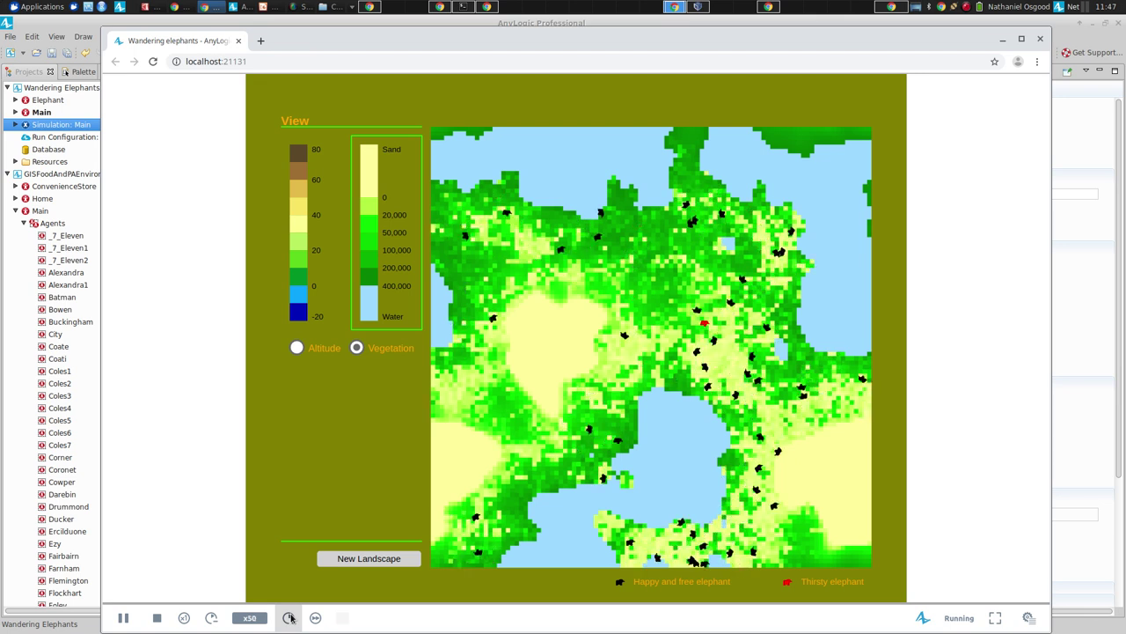
{"action": "left_click", "coordinate": [290, 618]}
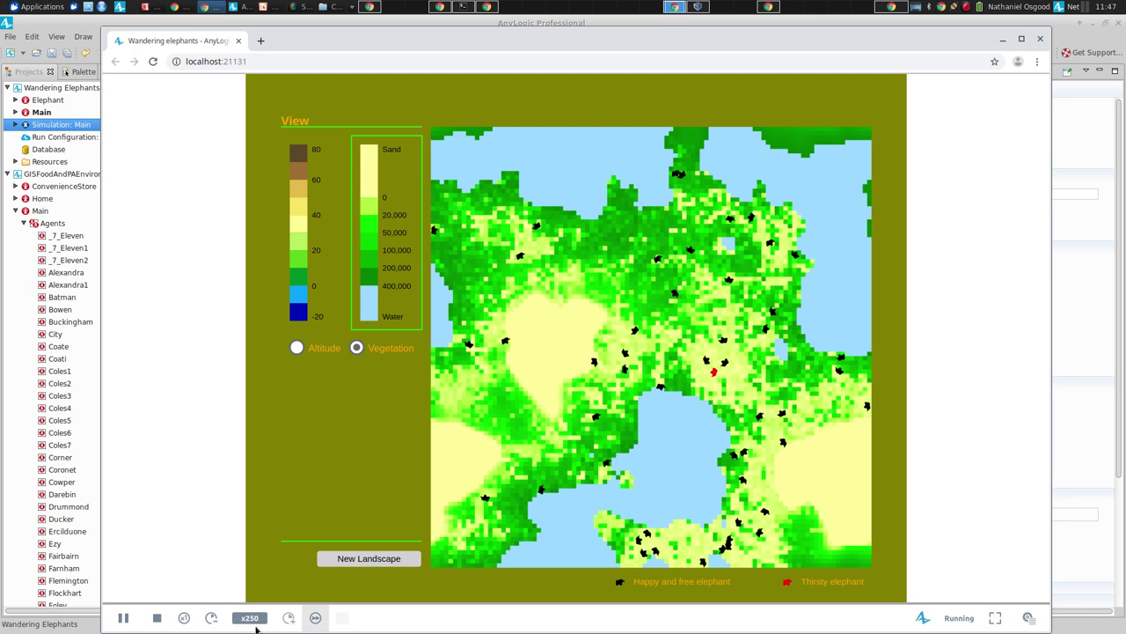
{"action": "left_click", "coordinate": [266, 618]}
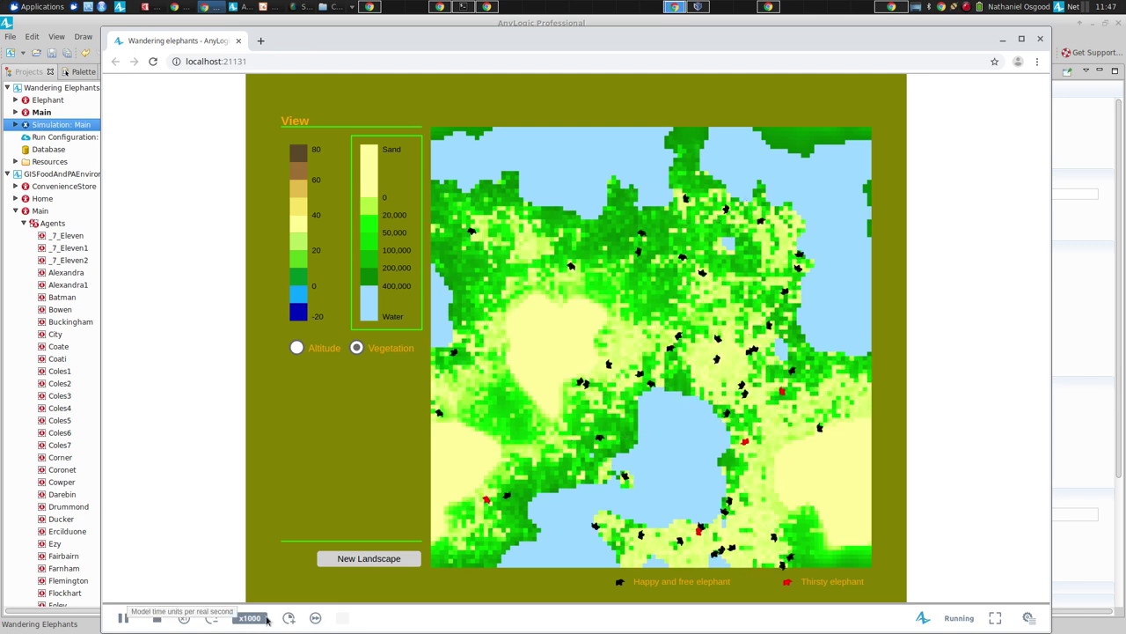
{"action": "left_click", "coordinate": [315, 618]}
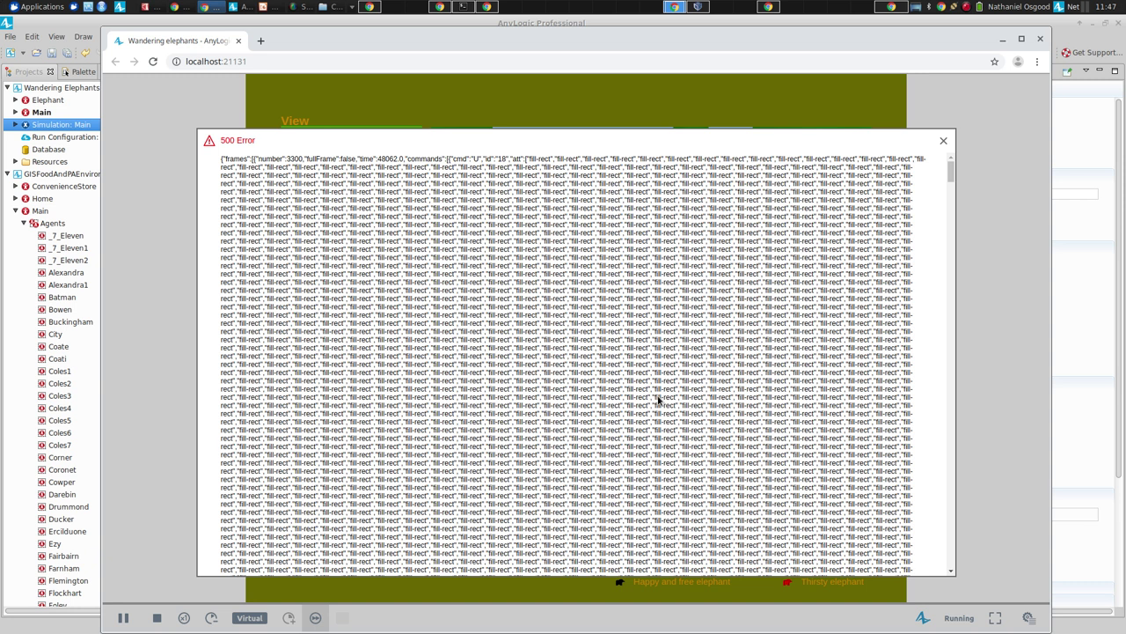
- Dismiss the 500 Error dialog, try to bring the elephant simulation back to real-time speed, and close its window
{"action": "left_click", "coordinate": [943, 142]}
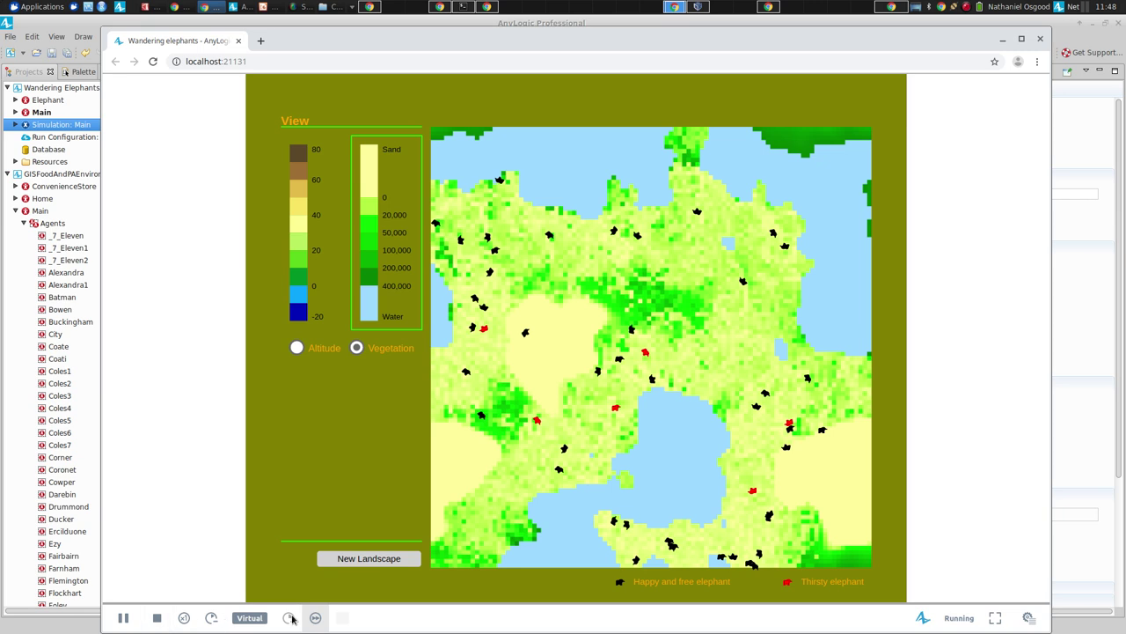
{"action": "left_click", "coordinate": [211, 619]}
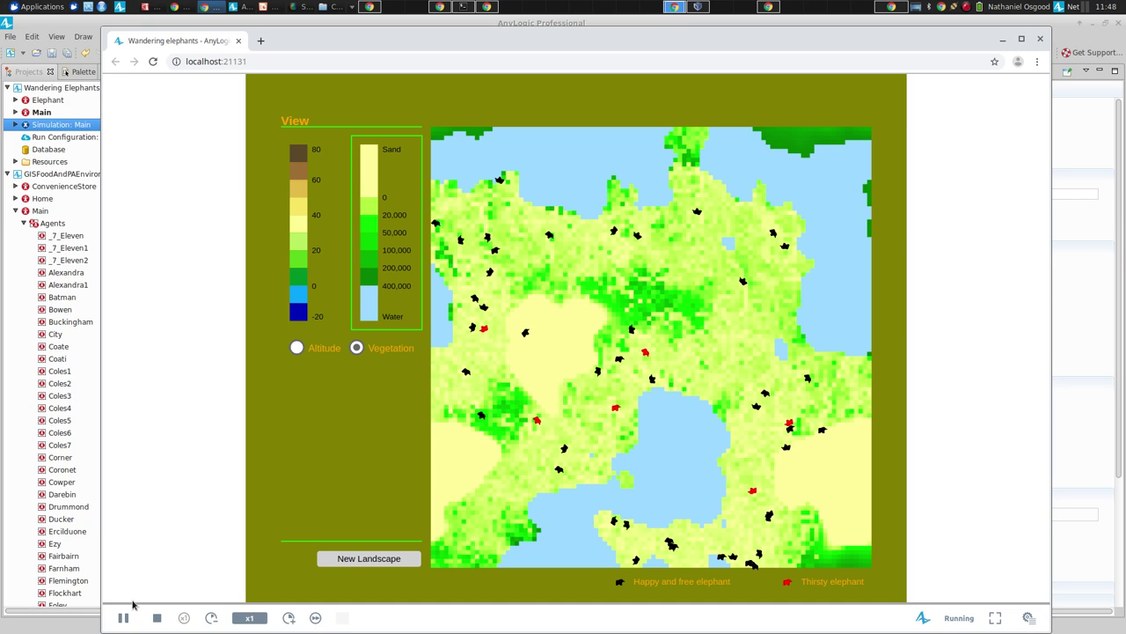
{"action": "left_click", "coordinate": [288, 618]}
{"action": "left_click", "coordinate": [288, 618]}
{"action": "left_click", "coordinate": [1040, 38]}
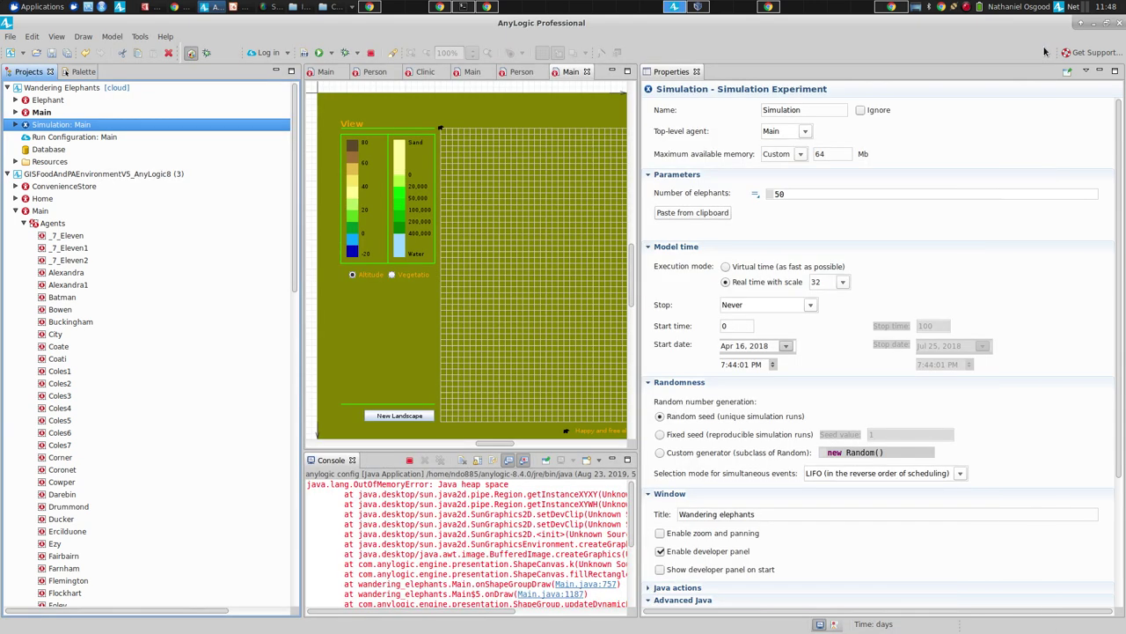
- Glance at the Notable Modes slide in LibreOffice Impress, return to AnyLogic and relaunch the Wandering Elephants Simulation experiment
{"action": "key", "text": "alt+Tab"}
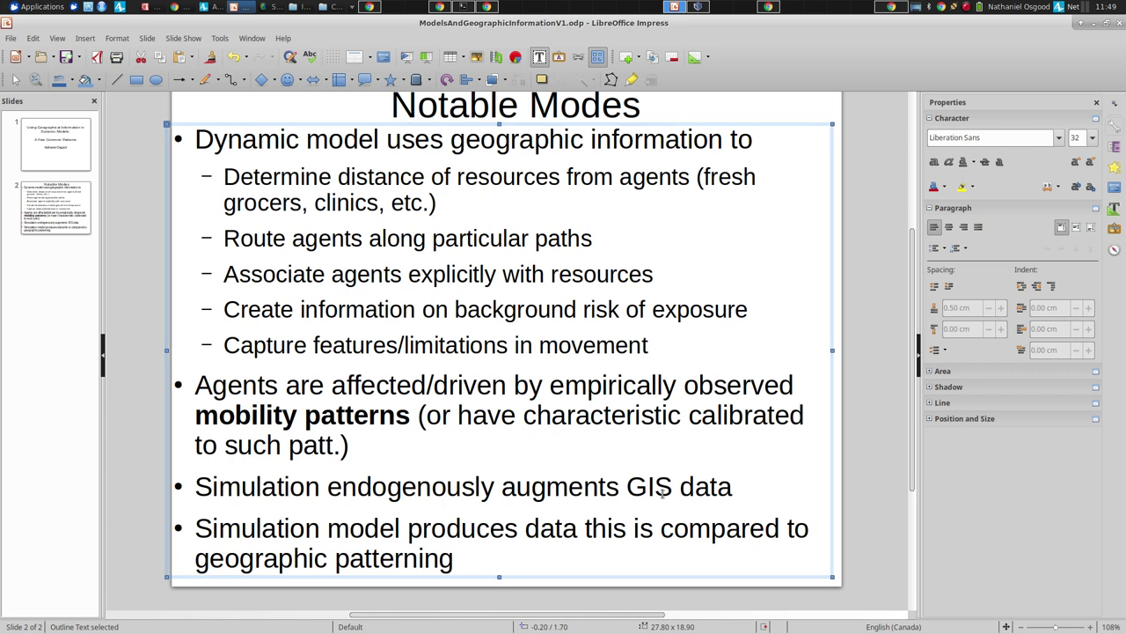
{"action": "key", "text": "alt+Tab"}
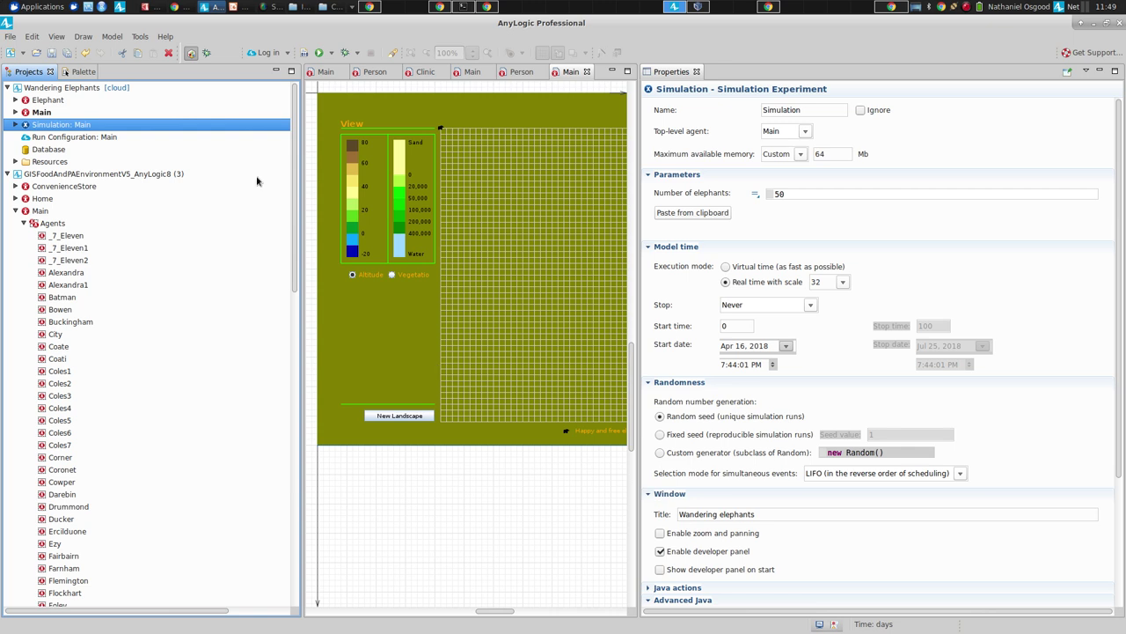
{"action": "right_click", "coordinate": [70, 128]}
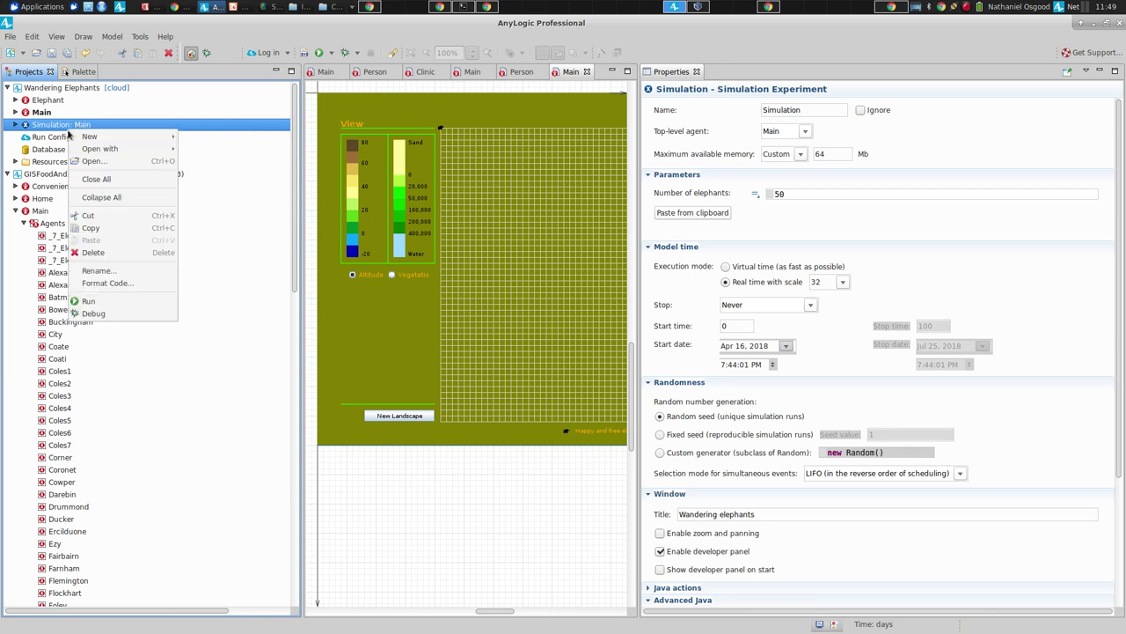
{"action": "left_click", "coordinate": [88, 301]}
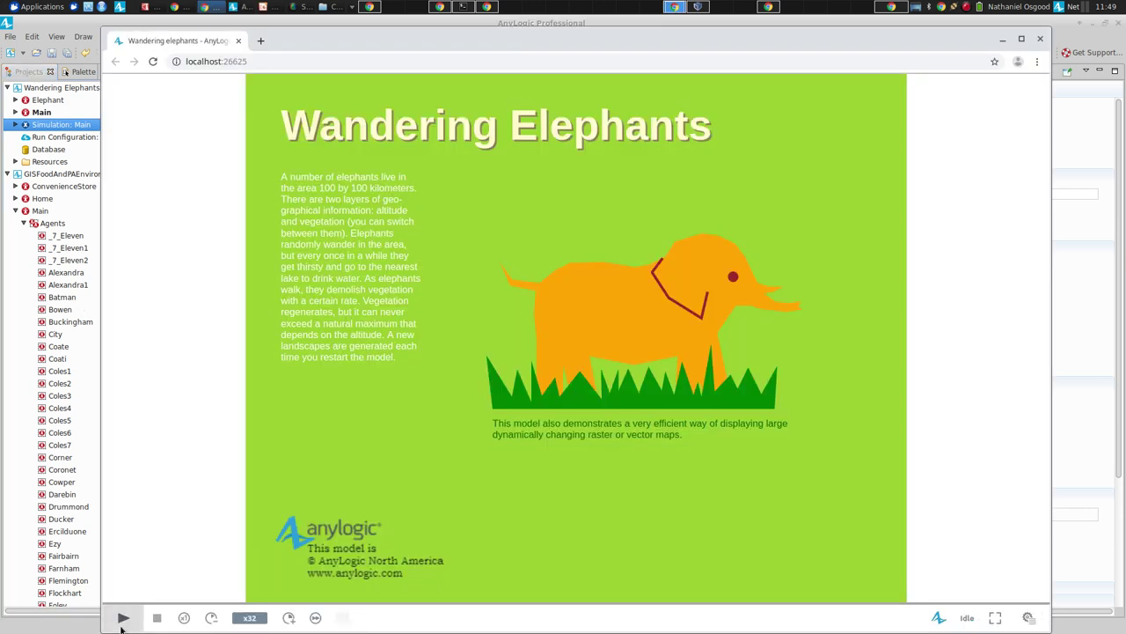
- Run the Wandering Elephants simulation and speed it up through x250 to x500
{"action": "left_click", "coordinate": [123, 617]}
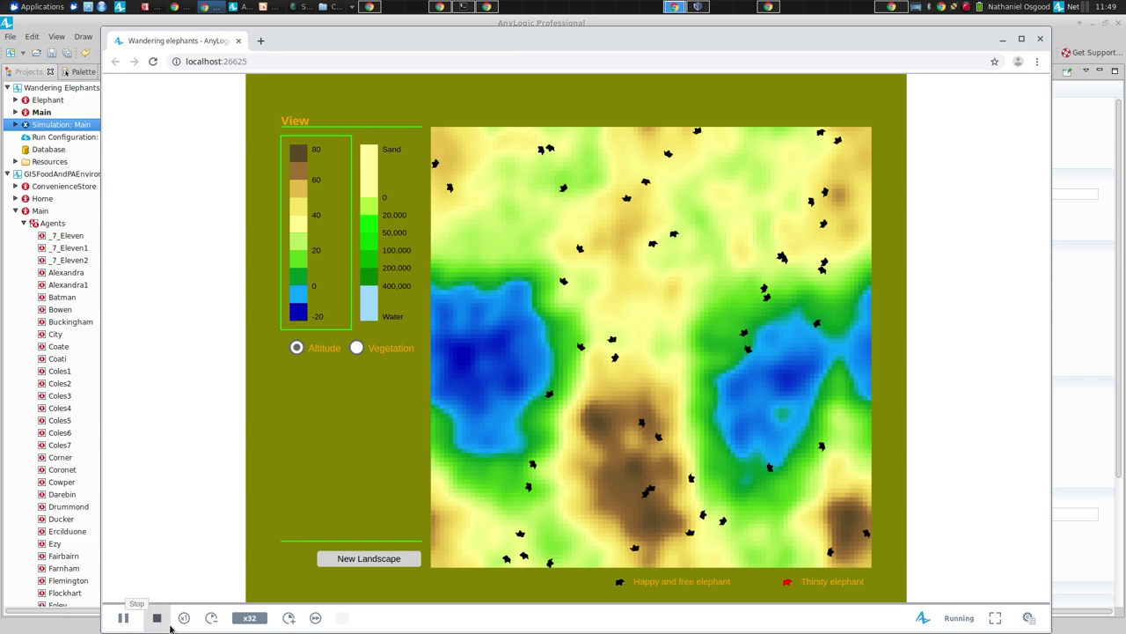
{"action": "left_click", "coordinate": [288, 616]}
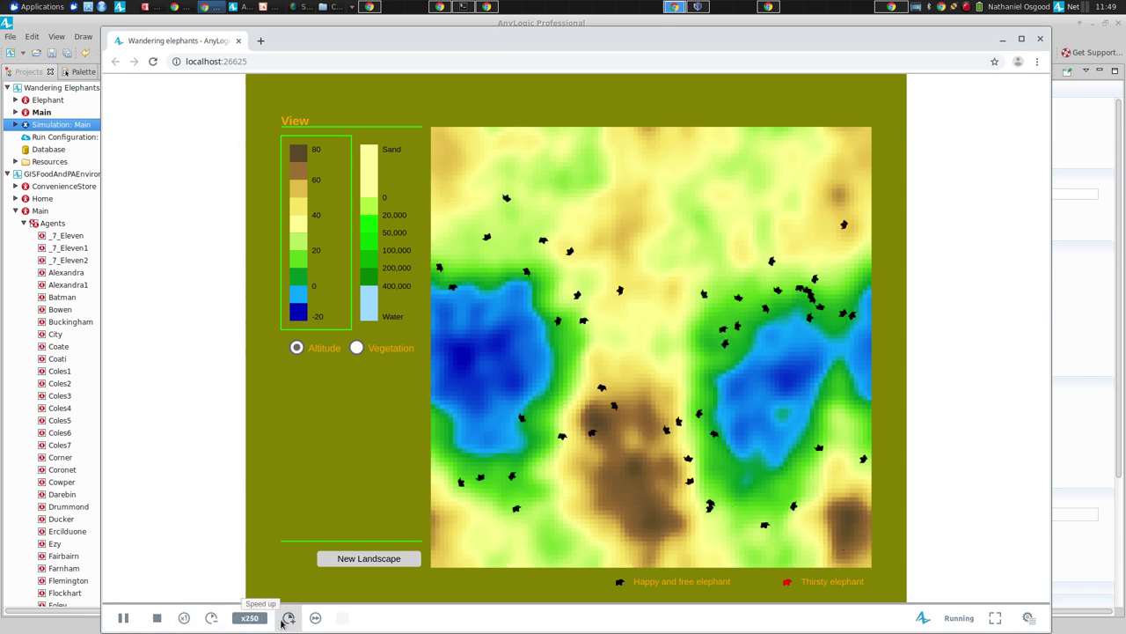
{"action": "left_click", "coordinate": [288, 617]}
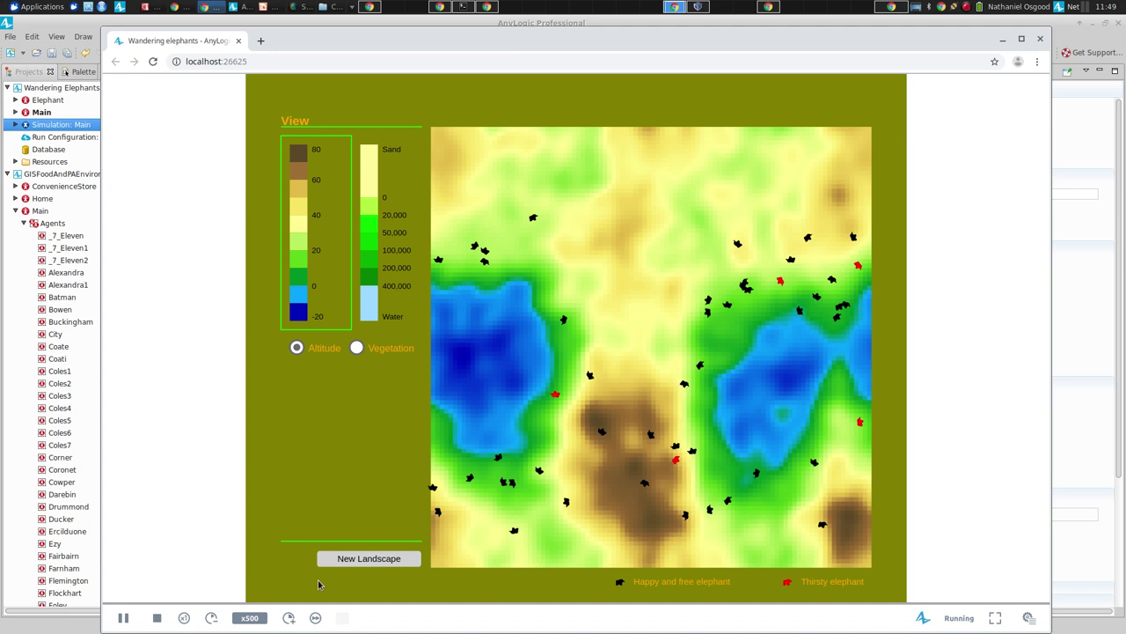
- Stop the elephant simulation, run it again on a newly generated landscape, and stop that run too
{"action": "left_click", "coordinate": [156, 617]}
{"action": "left_click", "coordinate": [123, 618]}
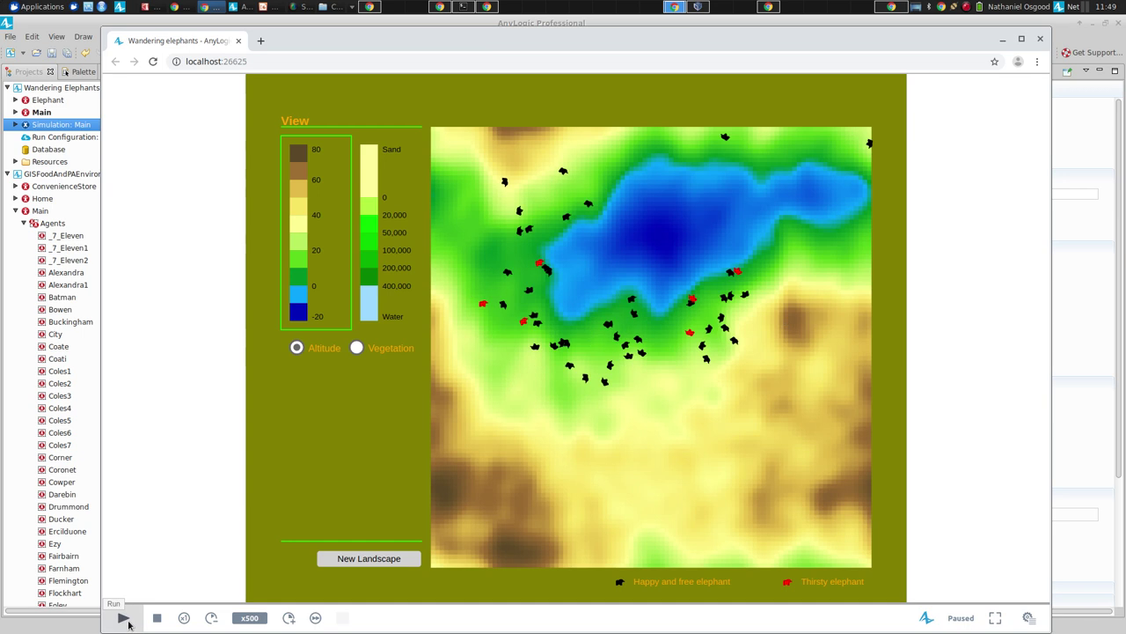
{"action": "left_click", "coordinate": [159, 619]}
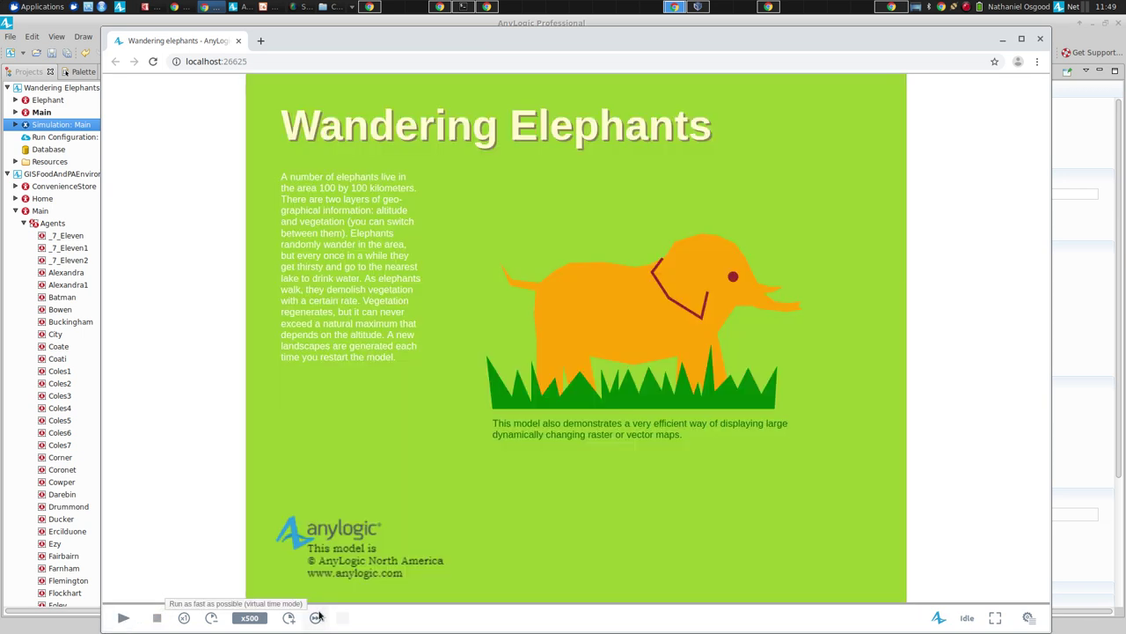
- Start a new elephant simulation run at x1 speed, pause it, and compare its Altitude and Vegetation layers, ending on Vegetation
{"action": "left_click", "coordinate": [184, 618]}
{"action": "left_click", "coordinate": [122, 619]}
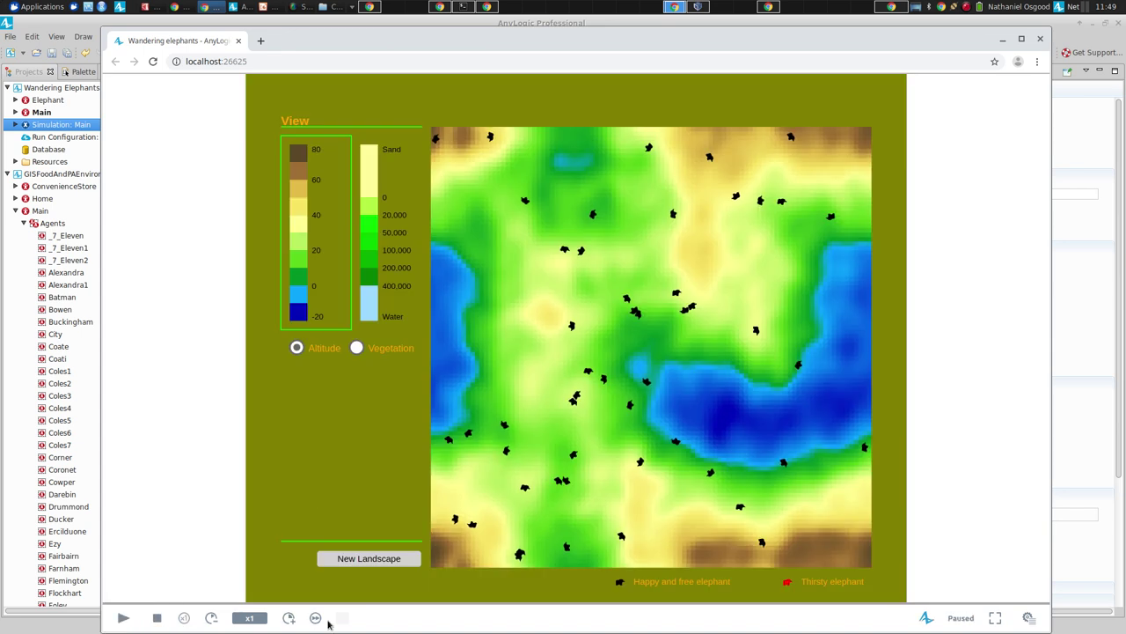
{"action": "left_click", "coordinate": [357, 348]}
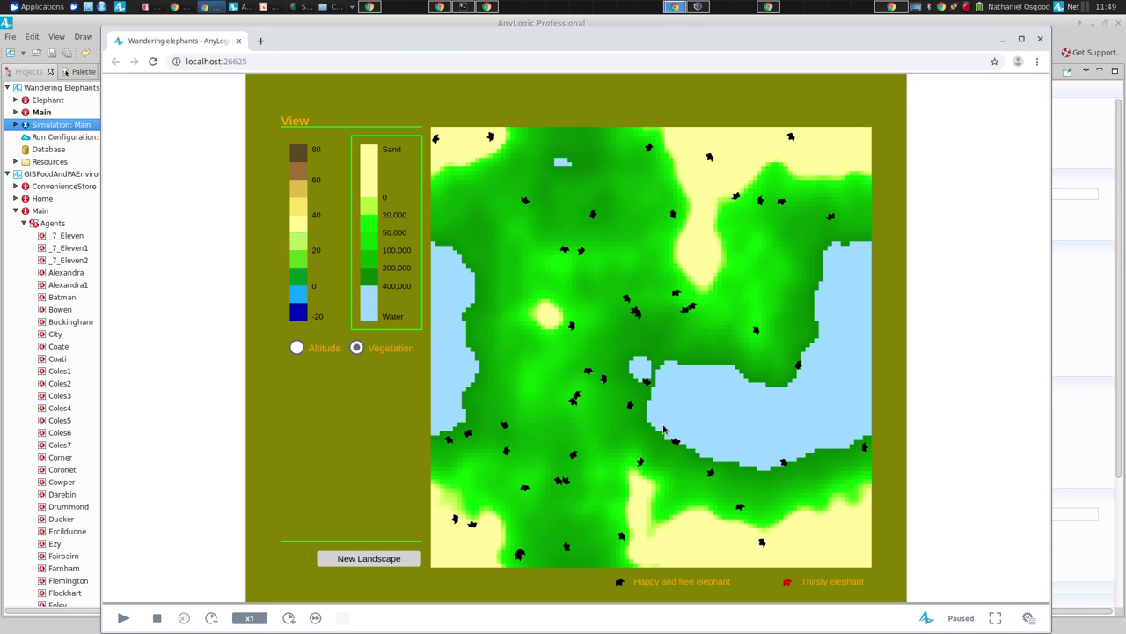
{"action": "left_click", "coordinate": [312, 348]}
{"action": "left_click", "coordinate": [357, 348]}
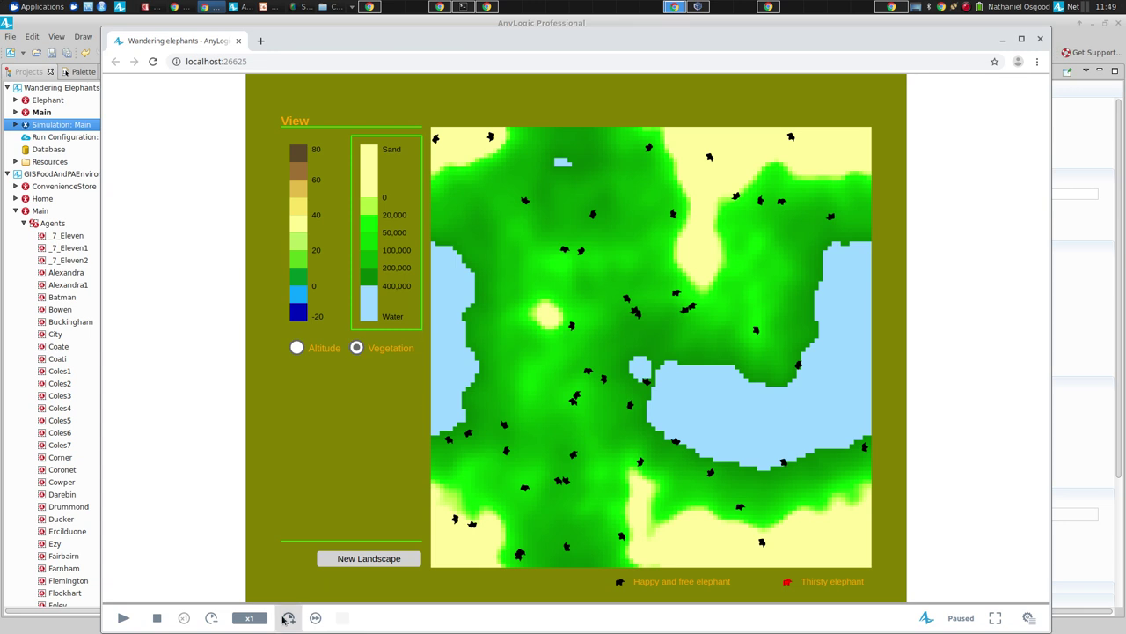
- Resume the elephant simulation in the Vegetation view and speed it up through x25 and x100 to x500
{"action": "left_click", "coordinate": [123, 617]}
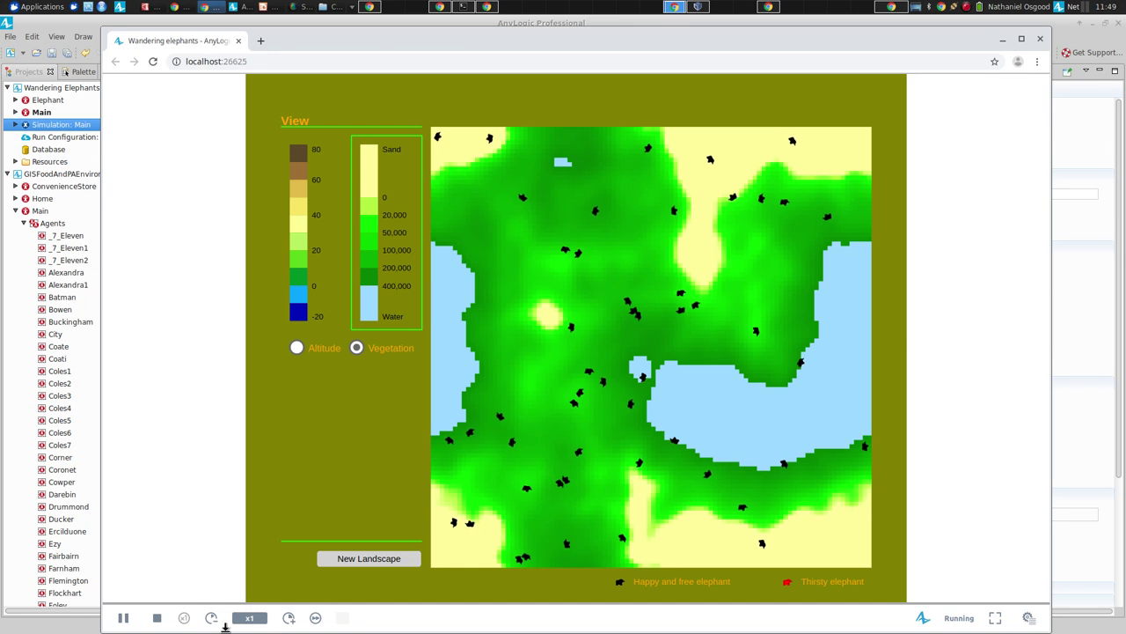
{"action": "left_click", "coordinate": [288, 617]}
{"action": "left_click", "coordinate": [288, 617]}
{"action": "left_click", "coordinate": [288, 617]}
{"action": "left_click", "coordinate": [288, 617]}
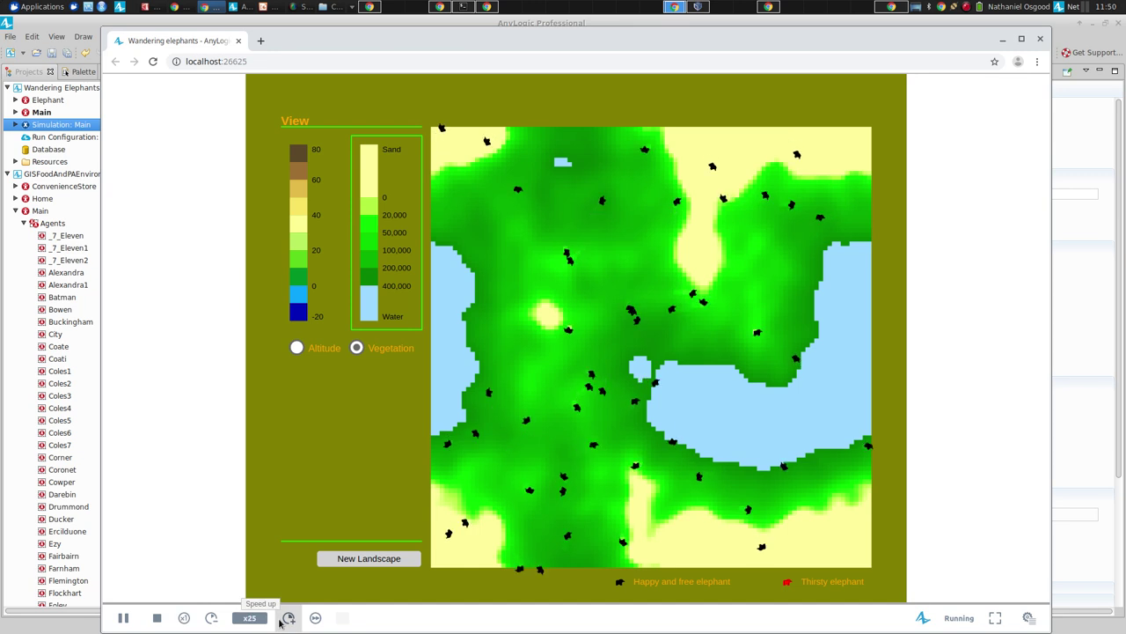
{"action": "left_click", "coordinate": [287, 617]}
{"action": "left_click", "coordinate": [288, 617]}
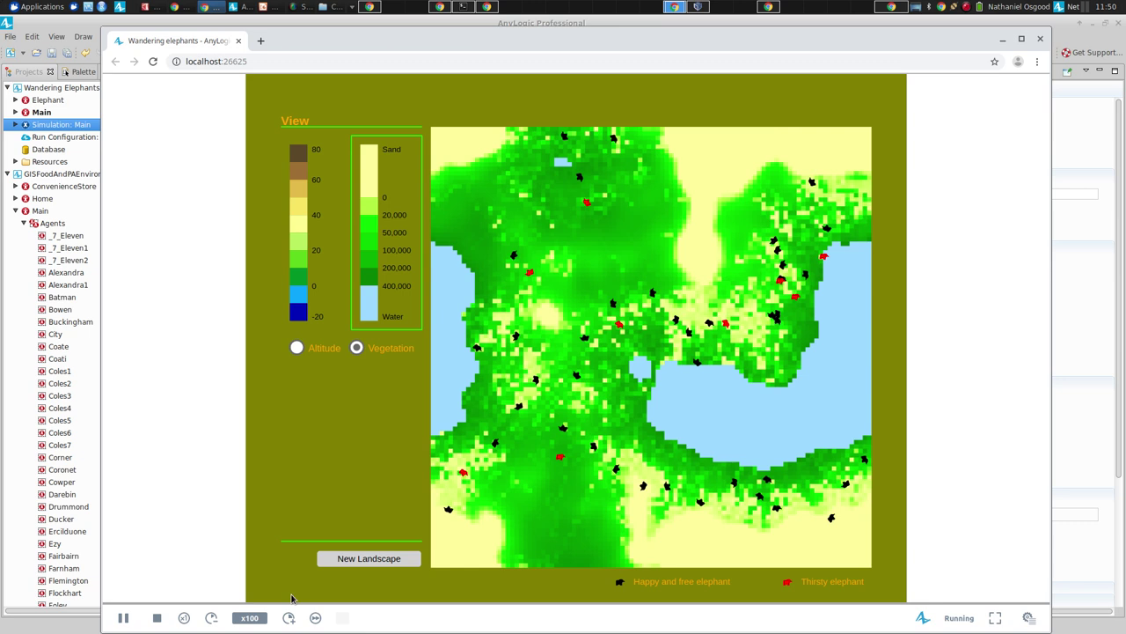
{"action": "left_click", "coordinate": [289, 618]}
{"action": "left_click", "coordinate": [288, 617]}
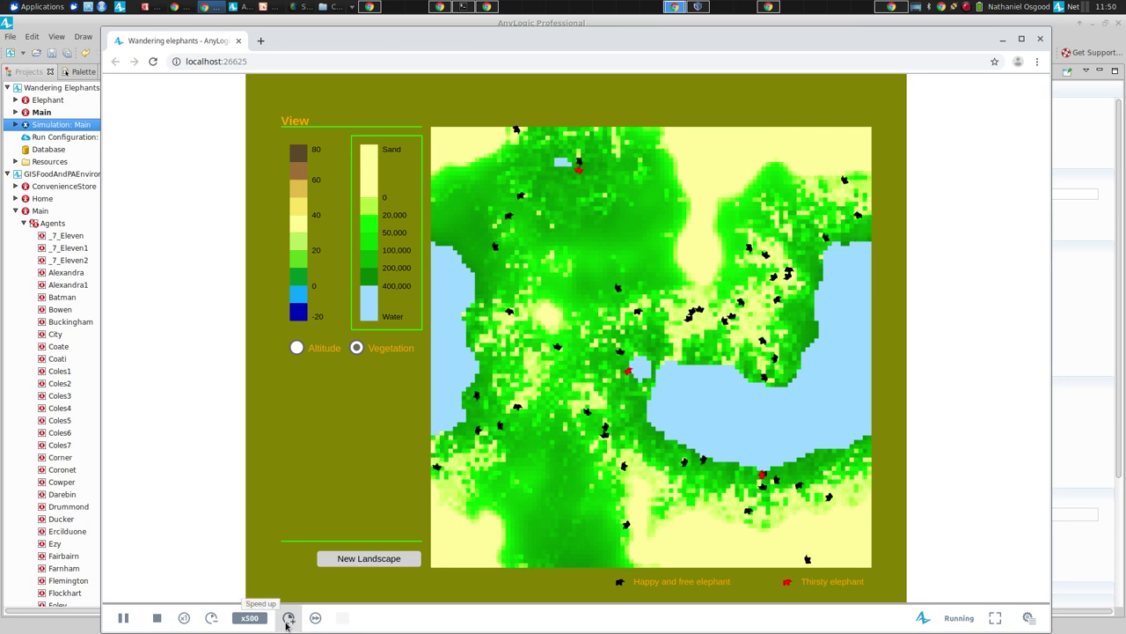